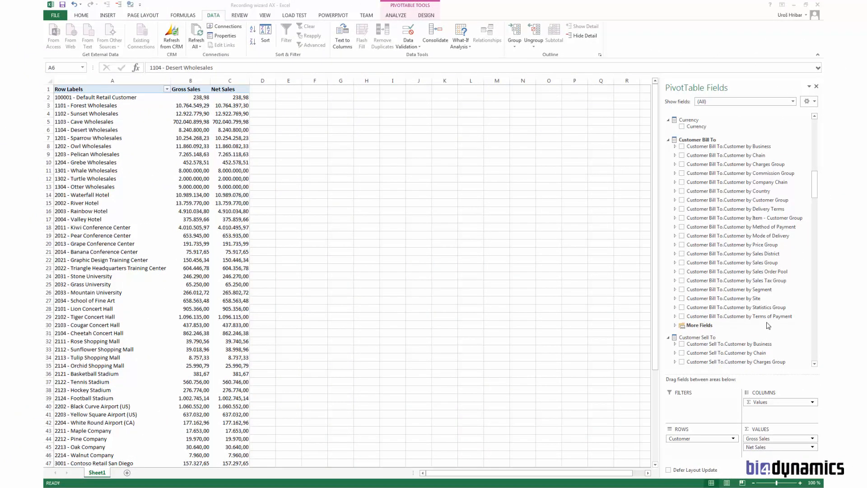
Expand More Fields under Customer Bill To in the PivotTable field list and examine which customer attributes are available
{"action": "left_click", "coordinate": [675, 326]}
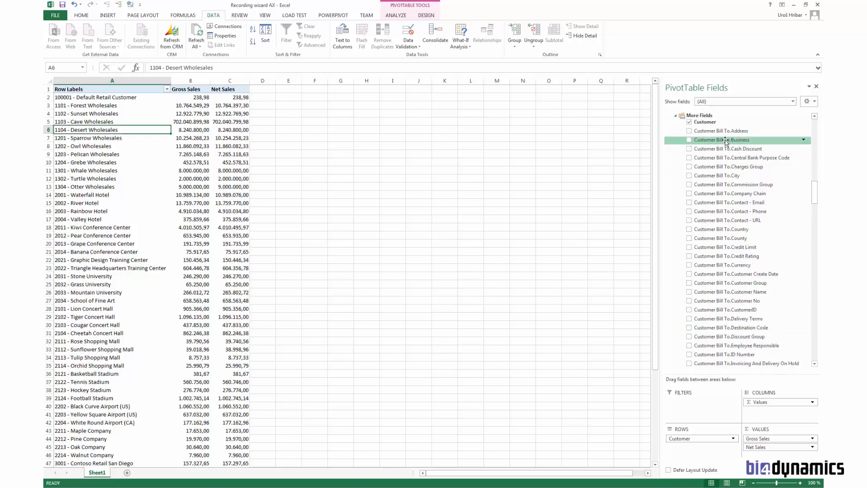
{"action": "scroll", "coordinate": [744, 325], "scroll_direction": "down", "scroll_amount": 7}
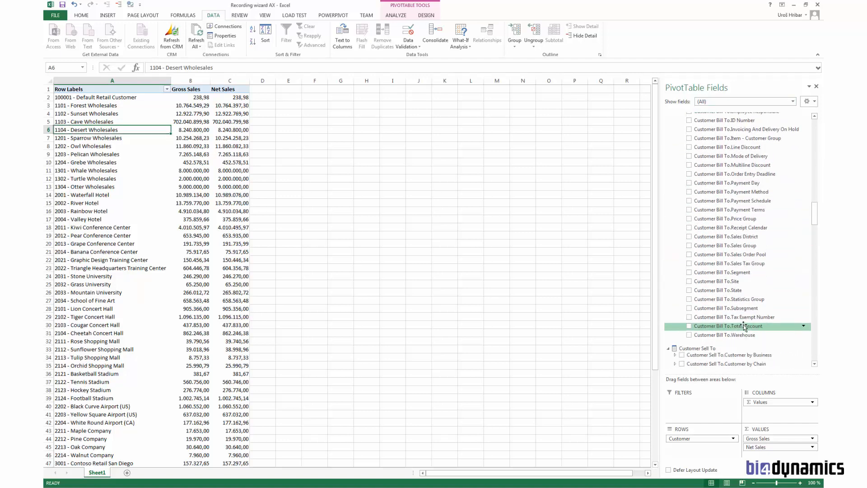
{"action": "scroll", "coordinate": [750, 231], "scroll_direction": "up", "scroll_amount": 8}
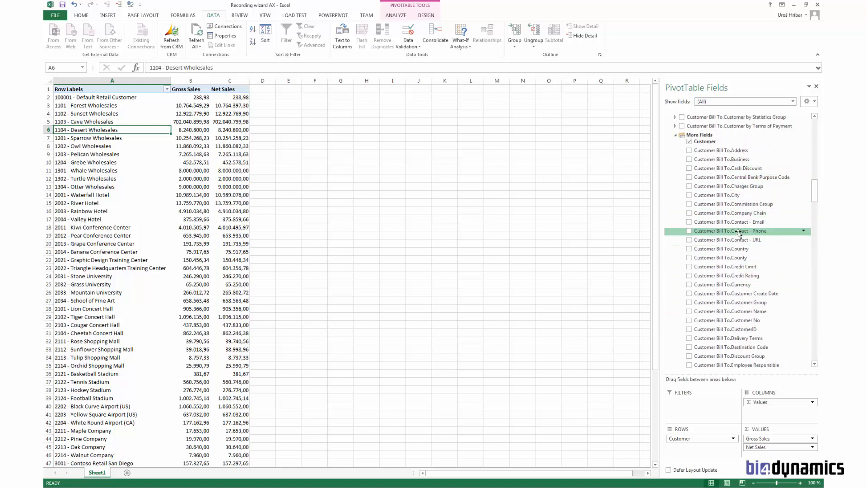
{"action": "scroll", "coordinate": [739, 228], "scroll_direction": "up", "scroll_amount": 4}
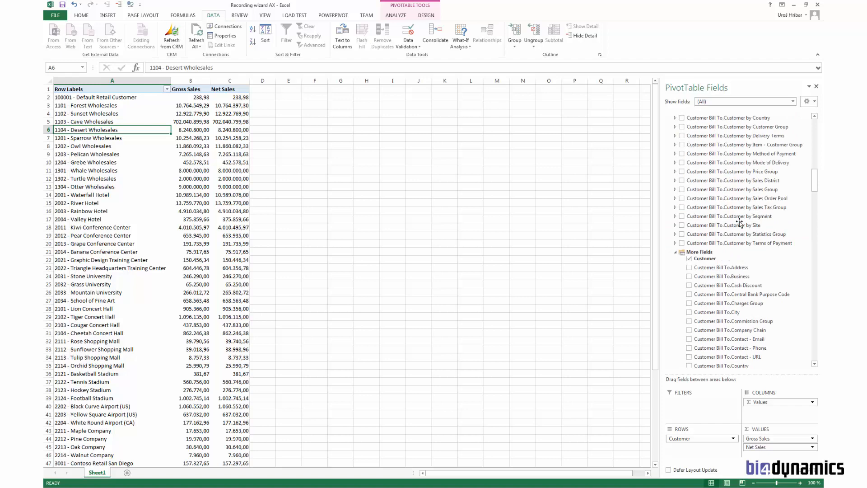
{"action": "scroll", "coordinate": [740, 222], "scroll_direction": "down", "scroll_amount": 1}
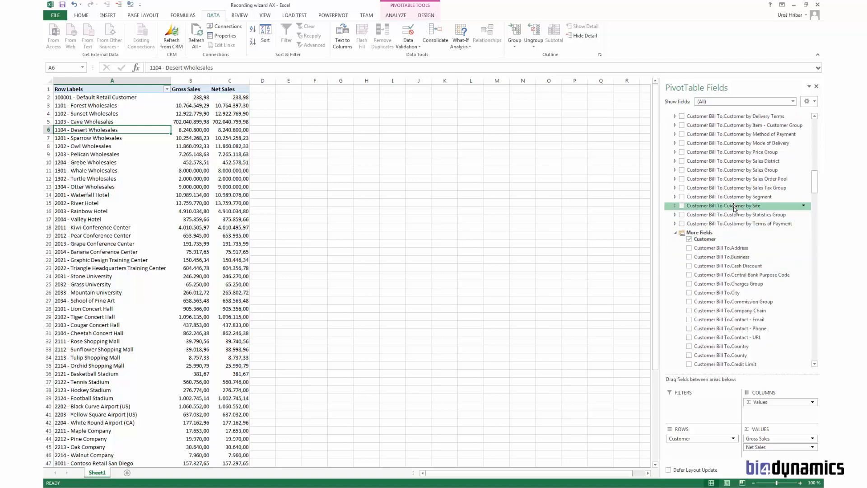
Switch to BI4Dynamics, bring the standard Customer dimension into the wizard dimensions and open it for editing
{"action": "left_click", "coordinate": [795, 7]}
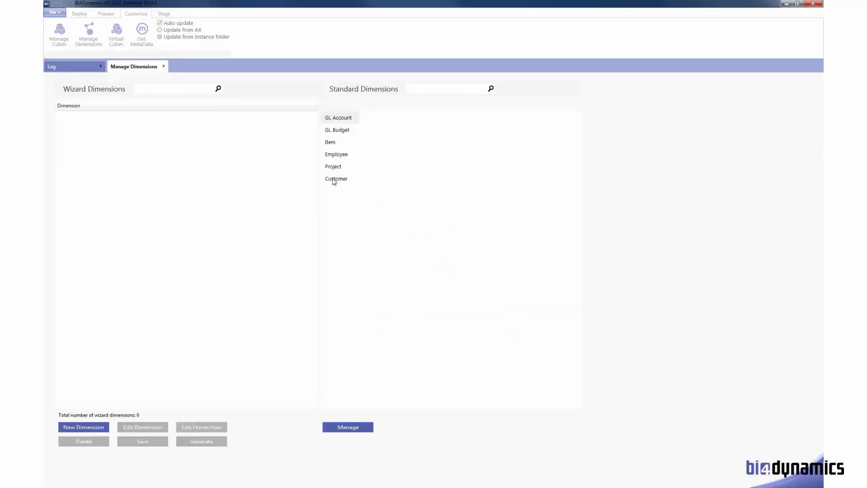
{"action": "left_click", "coordinate": [334, 180]}
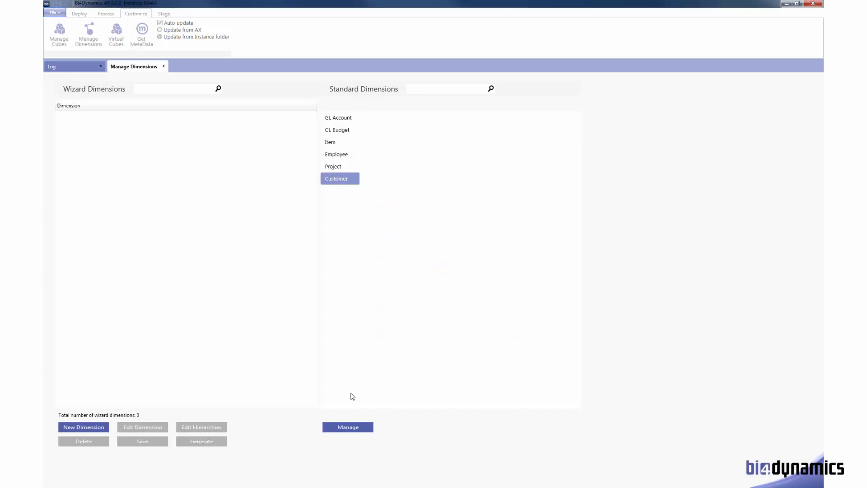
{"action": "left_click", "coordinate": [346, 427]}
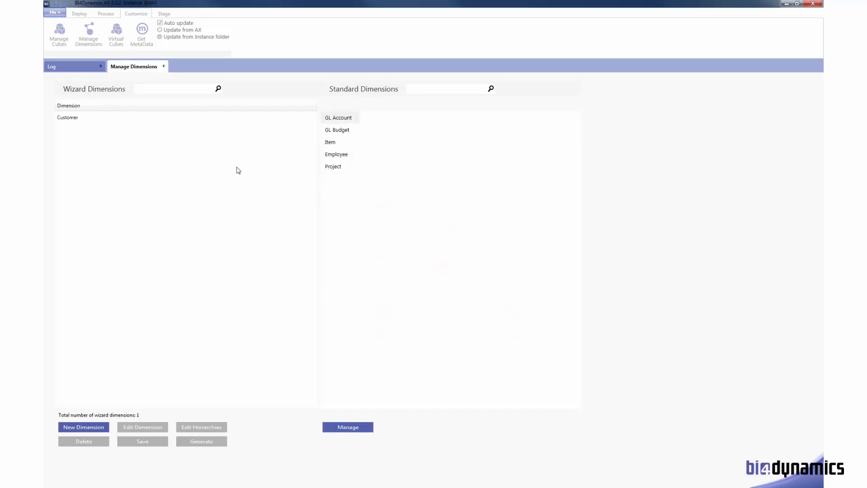
{"action": "left_click", "coordinate": [65, 119]}
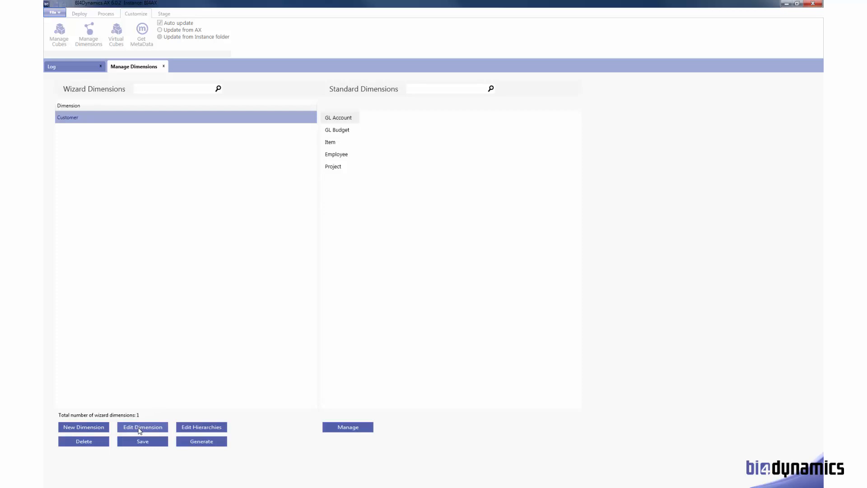
{"action": "left_click", "coordinate": [139, 427]}
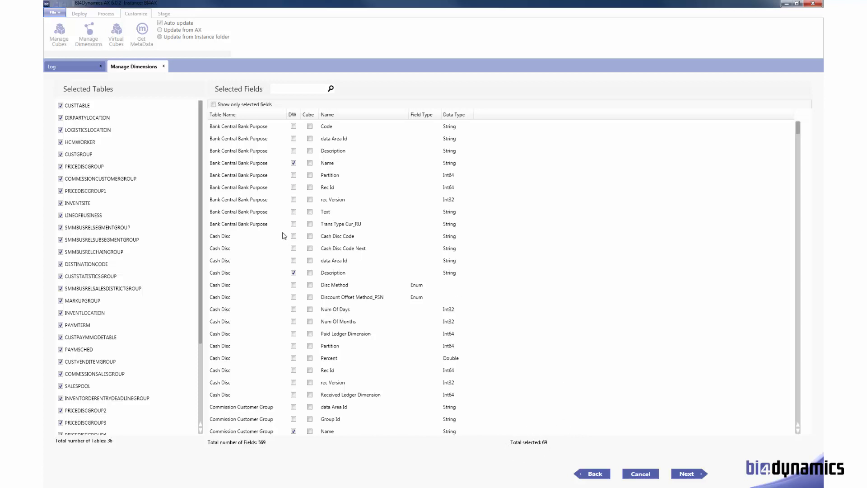
Find the Cust Table fields VAT Num and Tax Group by searching "vat" and "tax", and include both in the cube
{"action": "scroll", "coordinate": [284, 232], "scroll_direction": "down", "scroll_amount": 1}
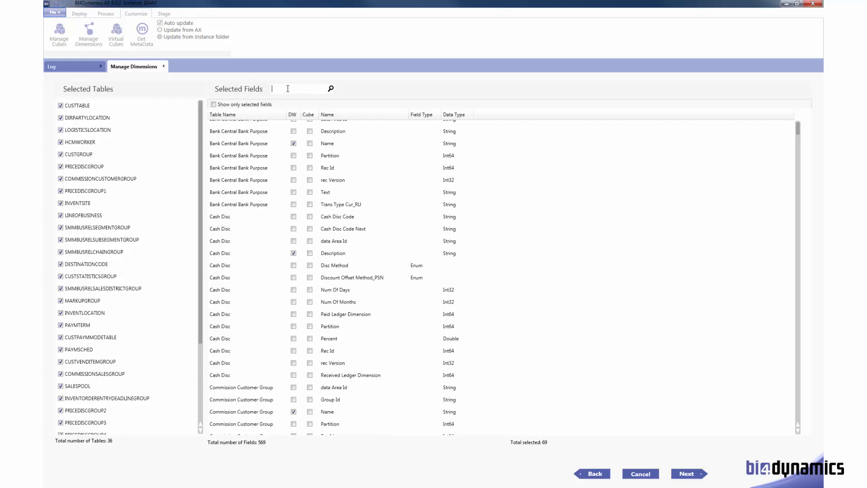
{"action": "key", "text": "Return"}
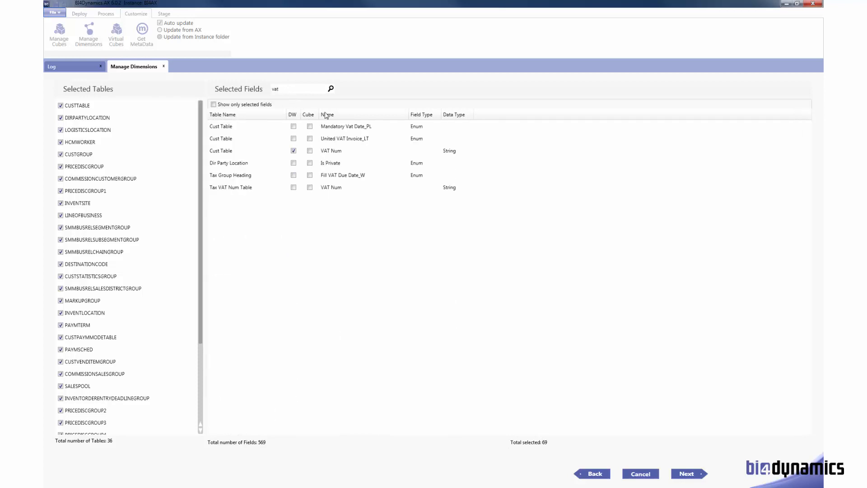
{"action": "left_click", "coordinate": [310, 151]}
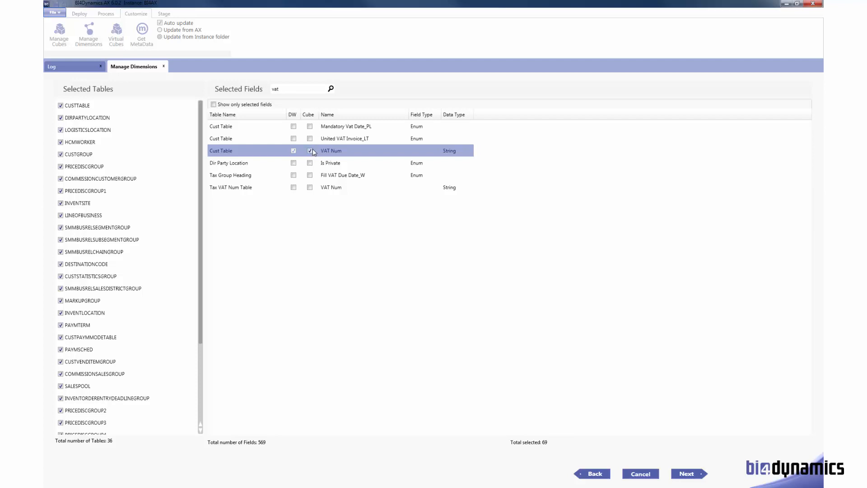
{"action": "left_click_drag", "start_coordinate": [290, 89], "coordinate": [271, 93]}
{"action": "type", "text": "tax"}
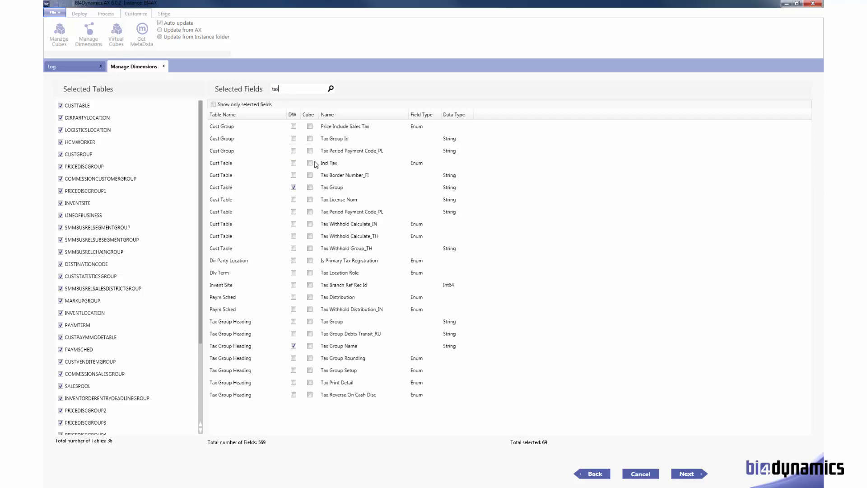
{"action": "left_click", "coordinate": [310, 187]}
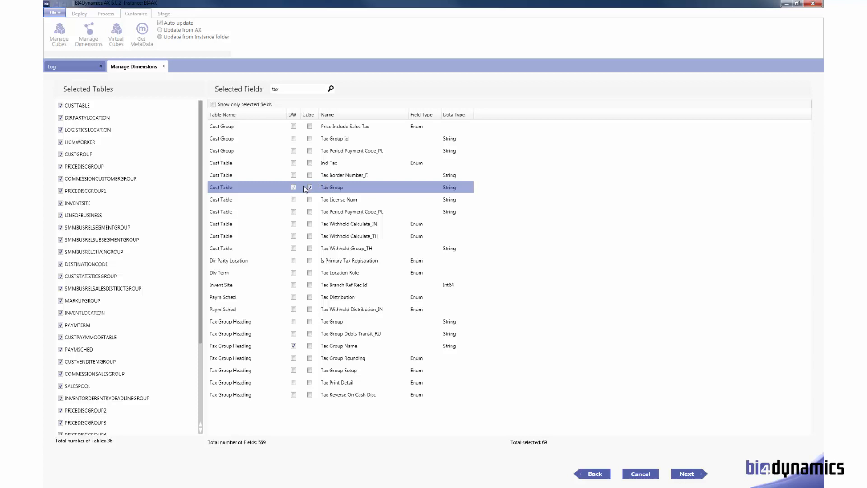
Include the Cust Table field Sales Calendar Id in the cube and search the fields for "contact"
{"action": "left_click_drag", "start_coordinate": [281, 90], "coordinate": [263, 89]}
{"action": "type", "text": "sales cale"}
{"action": "left_click", "coordinate": [310, 127]}
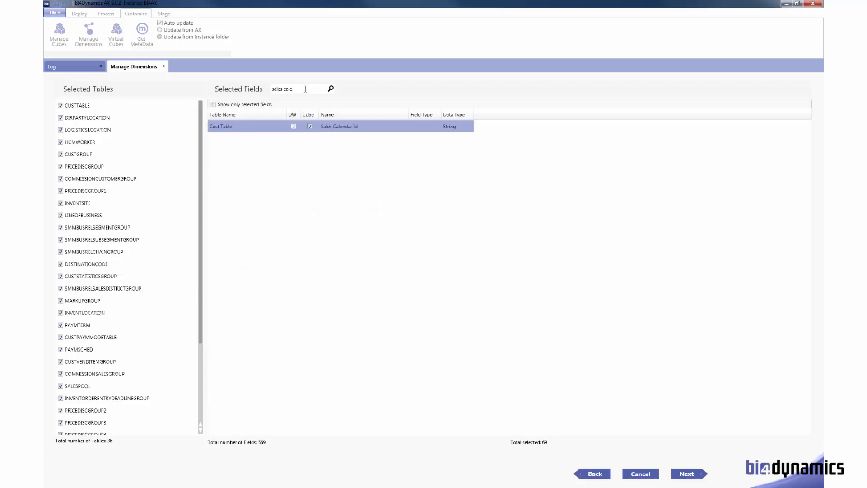
{"action": "left_click_drag", "start_coordinate": [305, 89], "coordinate": [262, 94]}
{"action": "type", "text": "contact"}
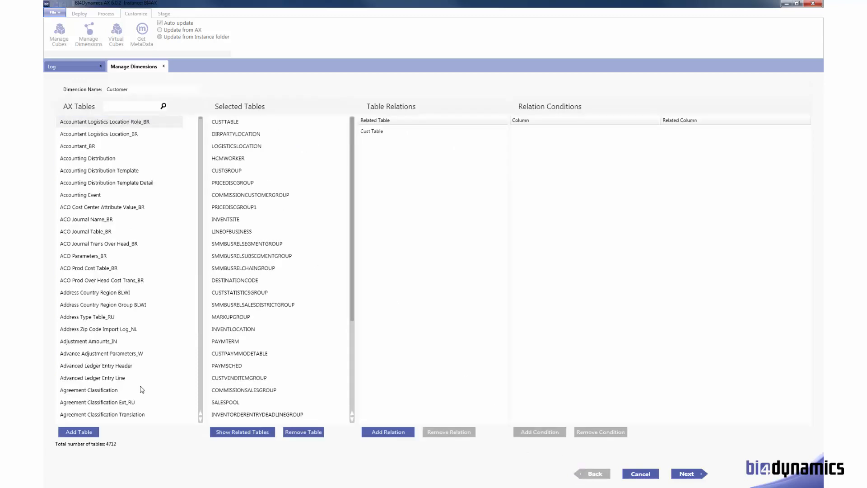
List the tables related to CUSTTABLE and add Contact Person to the dimension's selected tables
{"action": "left_click", "coordinate": [231, 123]}
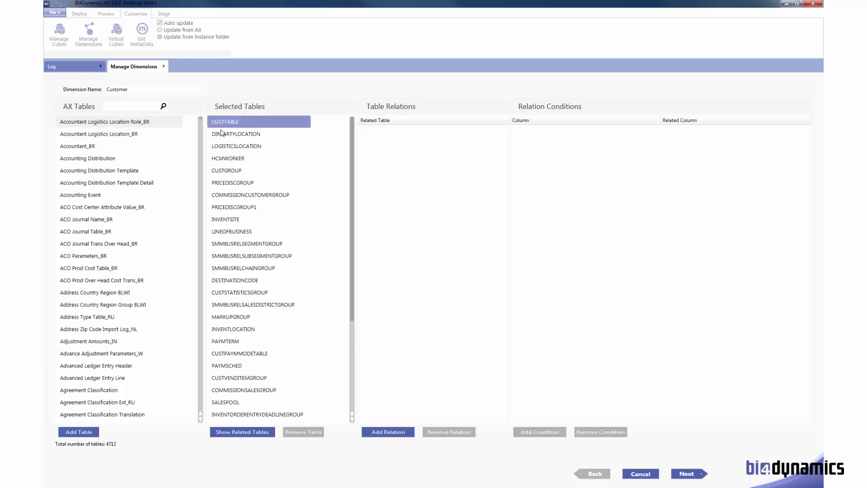
{"action": "left_click", "coordinate": [242, 433]}
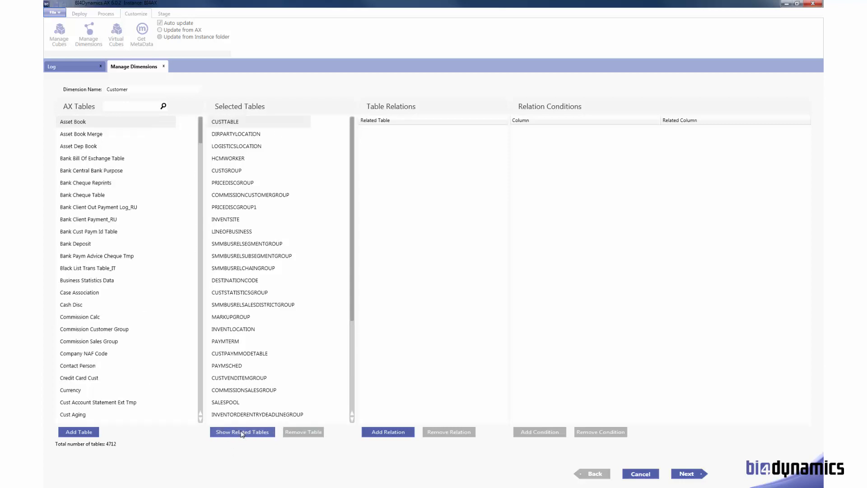
{"action": "scroll", "coordinate": [75, 289], "scroll_direction": "down", "scroll_amount": 1}
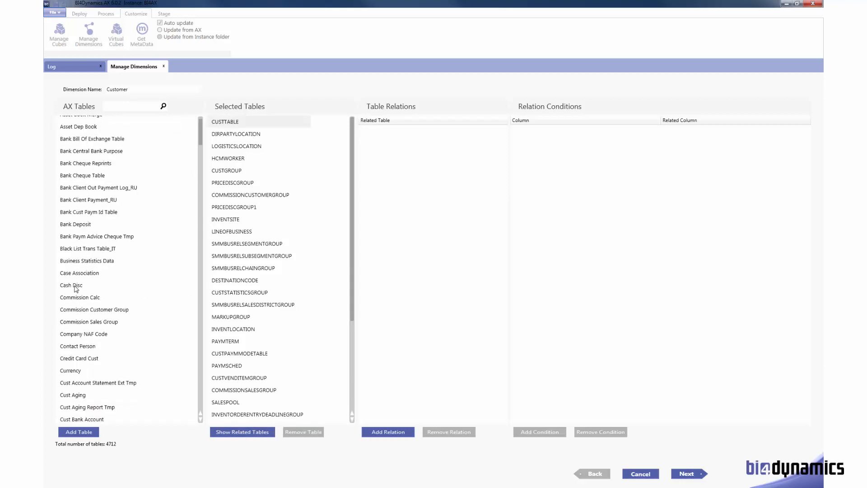
{"action": "left_click", "coordinate": [76, 346]}
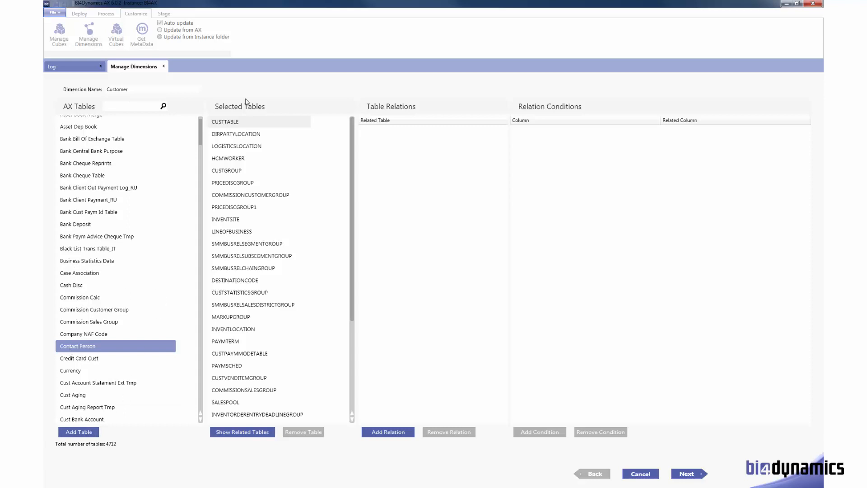
{"action": "left_click", "coordinate": [78, 433]}
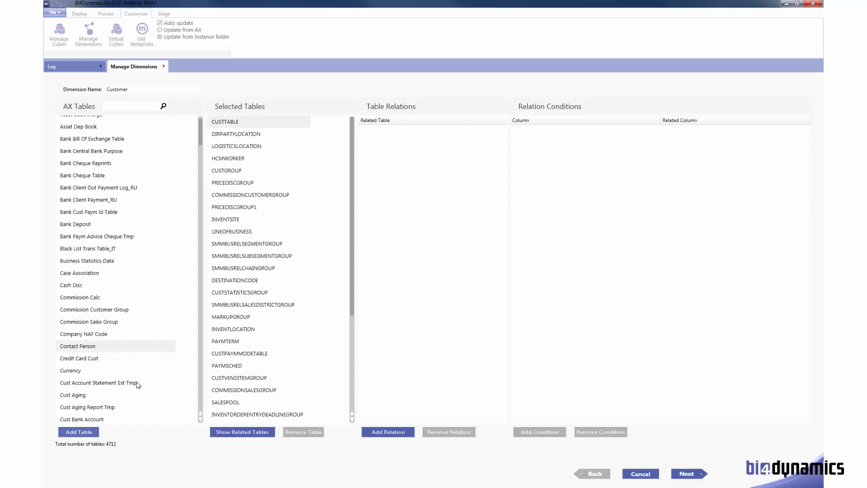
Review the relation between CONTACTPERSON and Cust Table and its relation condition
{"action": "left_click", "coordinate": [253, 418]}
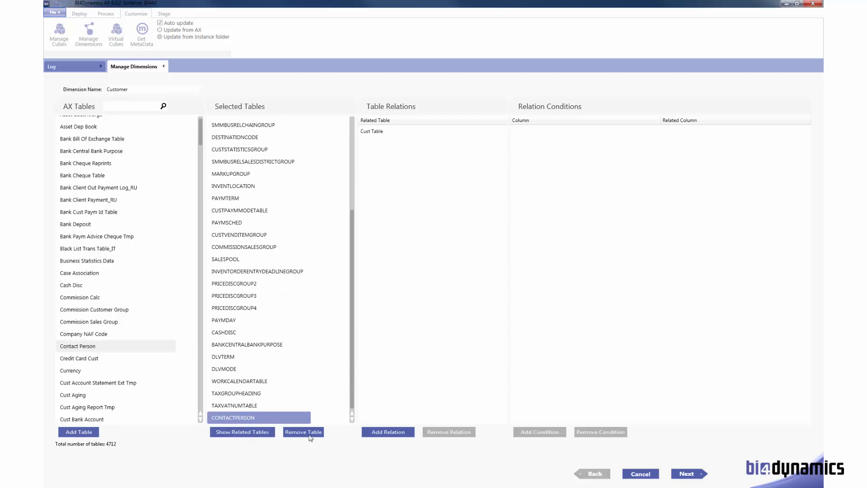
{"action": "left_click", "coordinate": [376, 131]}
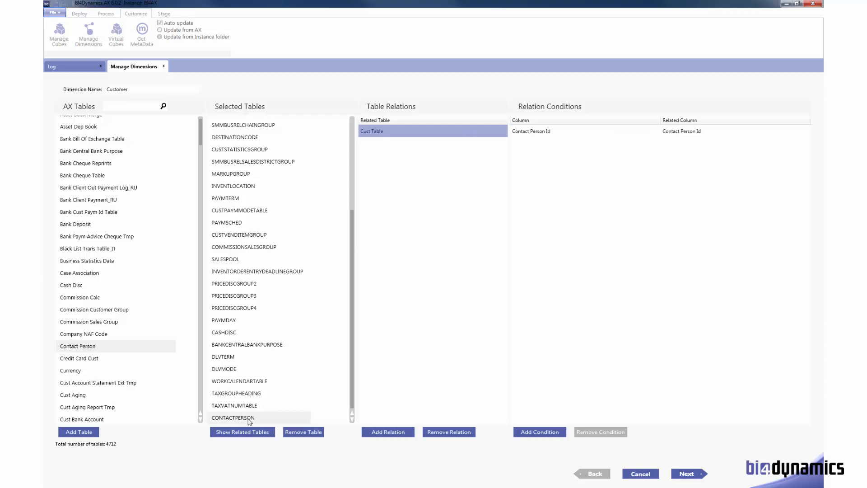
{"action": "left_click", "coordinate": [249, 418]}
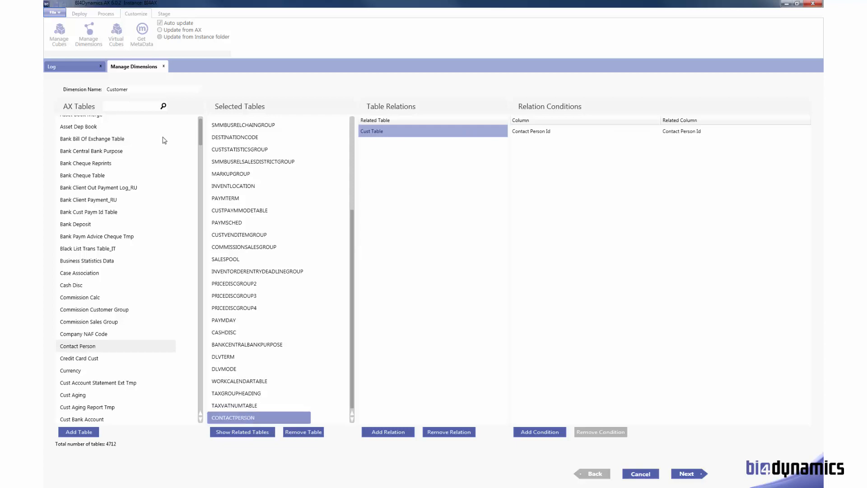
Search the AX tables for "dir pers" and add Dir Person Name to the selected tables
{"action": "left_click", "coordinate": [122, 107]}
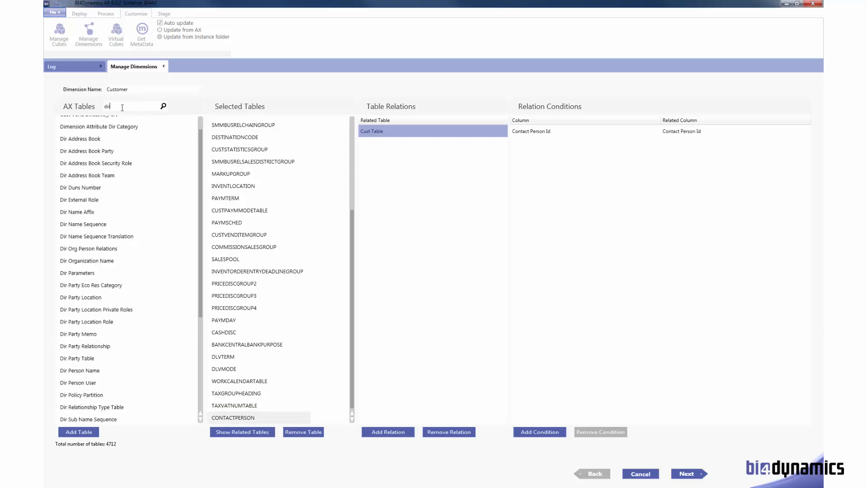
{"action": "type", "text": "dirperson"}
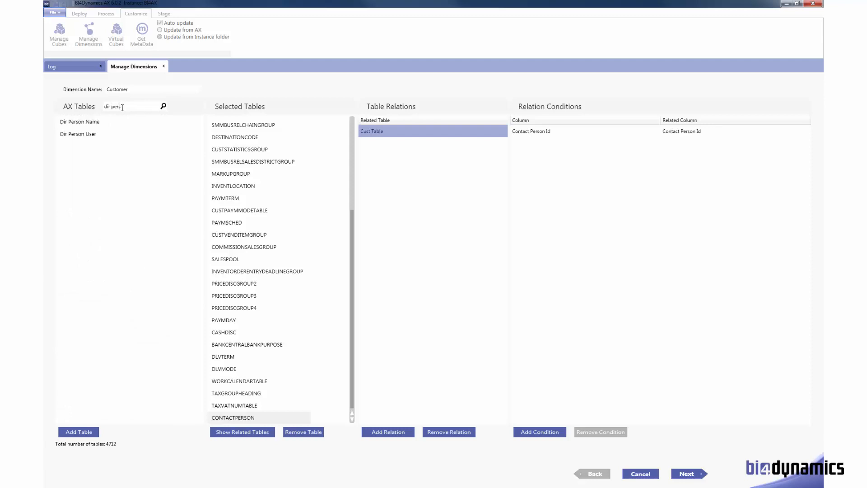
{"action": "left_click", "coordinate": [82, 124]}
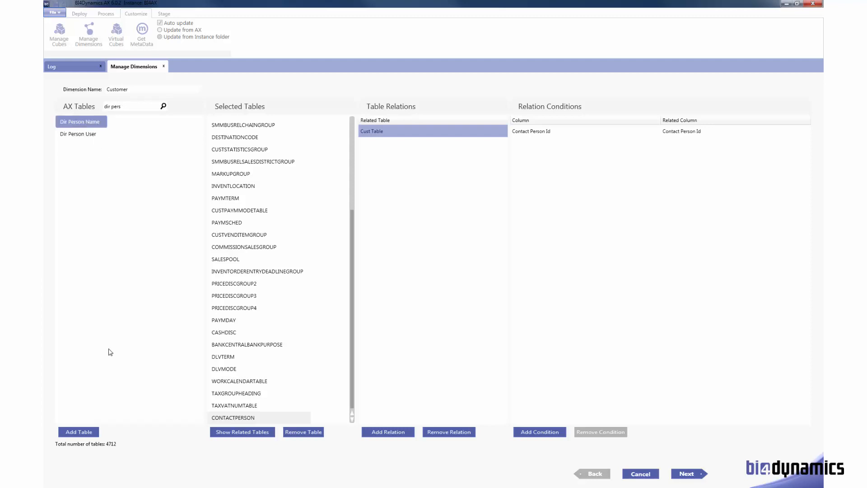
{"action": "left_click", "coordinate": [79, 432]}
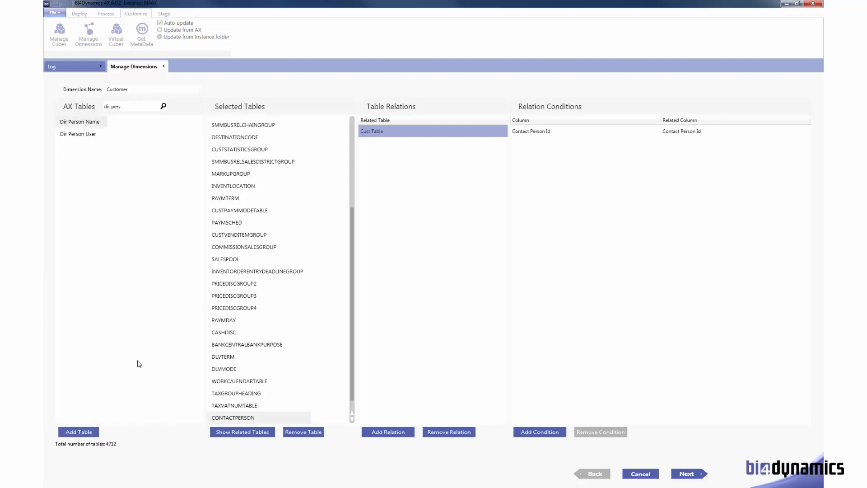
Add a table relation from DIRPERSONNAME to the Contact Person table
{"action": "scroll", "coordinate": [355, 270], "scroll_direction": "down", "scroll_amount": 1}
{"action": "left_click", "coordinate": [228, 418]}
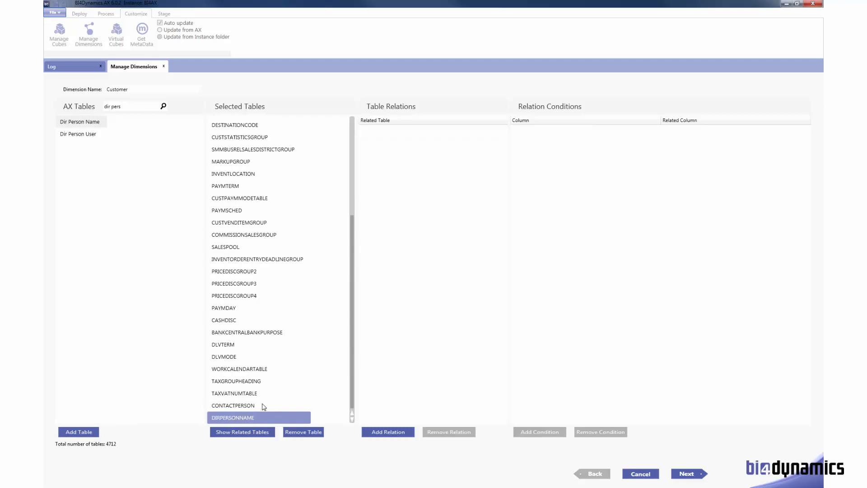
{"action": "left_click", "coordinate": [403, 121]}
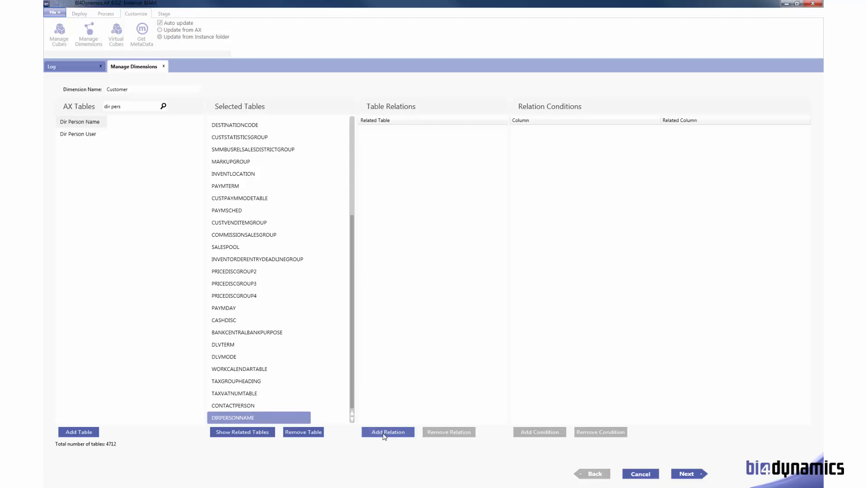
{"action": "left_click", "coordinate": [380, 433]}
{"action": "left_click", "coordinate": [441, 229]}
{"action": "scroll", "coordinate": [456, 348], "scroll_direction": "down", "scroll_amount": 5}
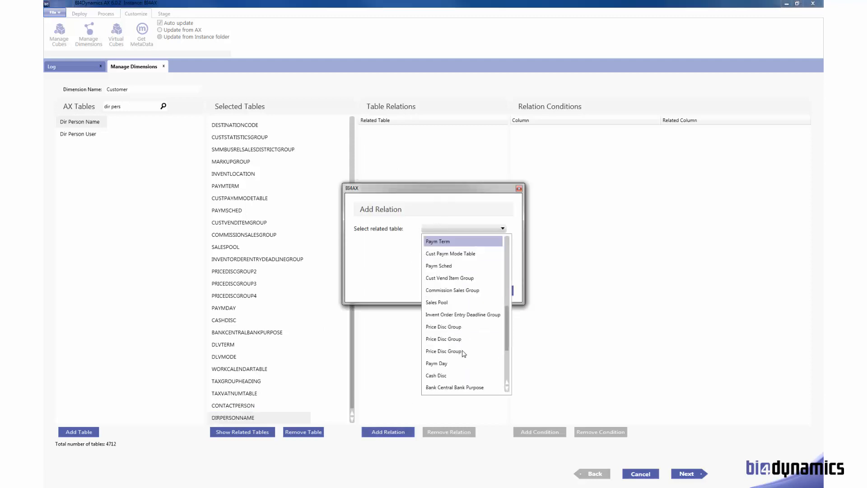
{"action": "left_click", "coordinate": [449, 376]}
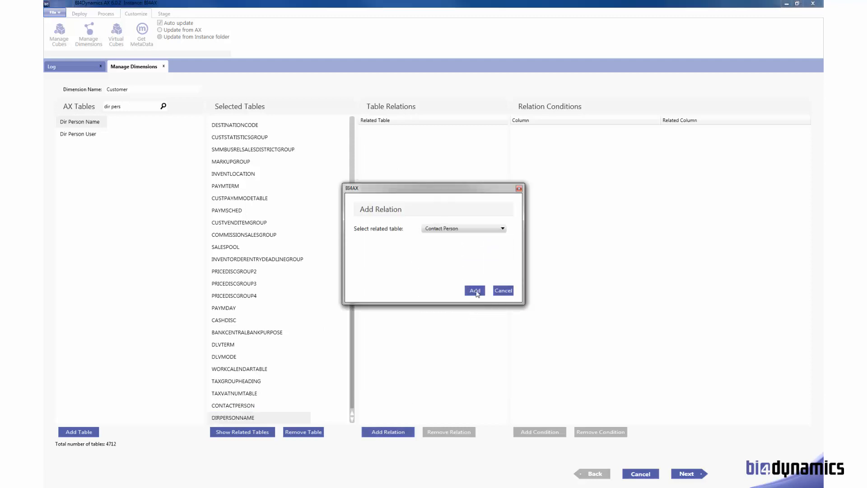
{"action": "left_click", "coordinate": [475, 291]}
Add a relation condition matching Person in Dir Person Name to Main Responsible Worker in Contact Person
{"action": "left_click", "coordinate": [554, 432]}
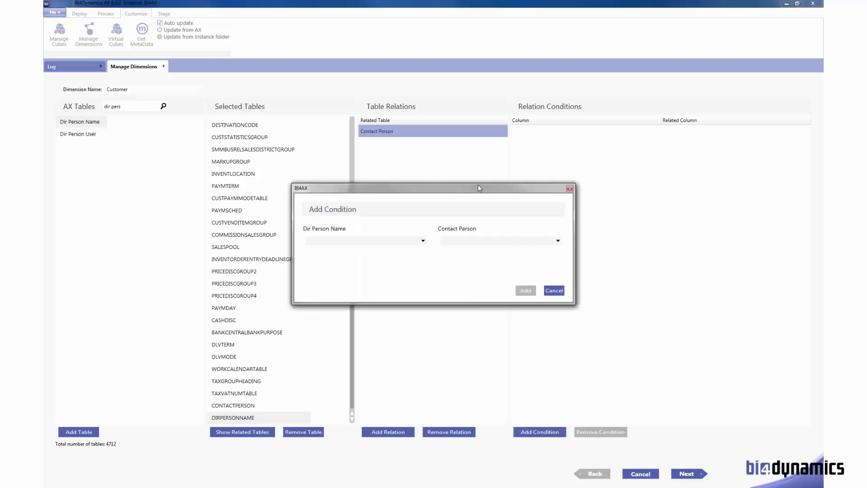
{"action": "left_click", "coordinate": [423, 242]}
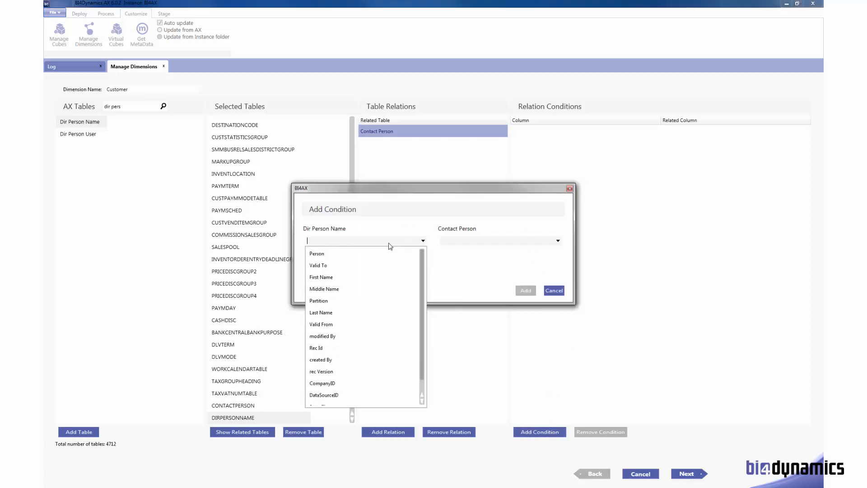
{"action": "left_click", "coordinate": [357, 253]}
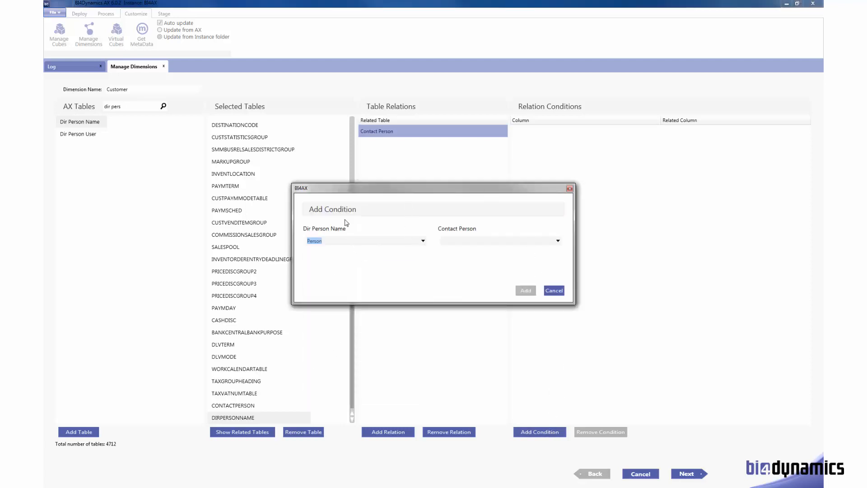
{"action": "left_click", "coordinate": [559, 241]}
{"action": "left_click", "coordinate": [463, 311]}
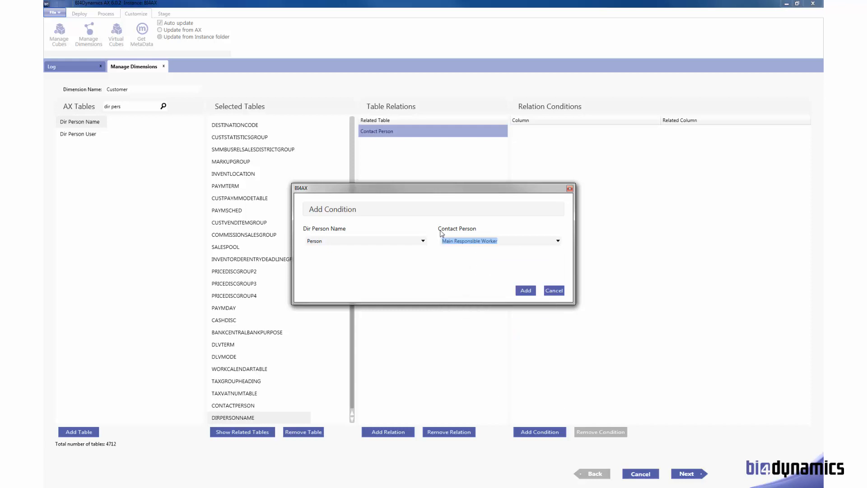
{"action": "left_click", "coordinate": [526, 291]}
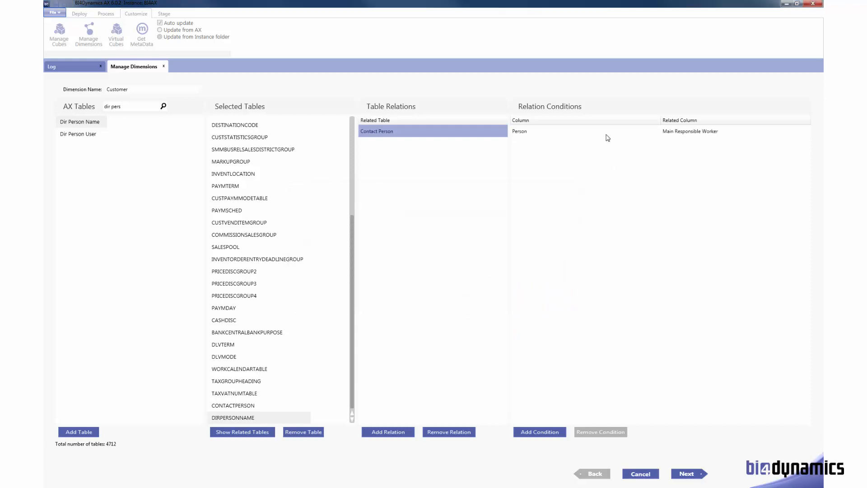
Continue to field selection, filter the fields by "name", and include Dir Person Name's First Name and Last Name in the cube
{"action": "left_click", "coordinate": [686, 473]}
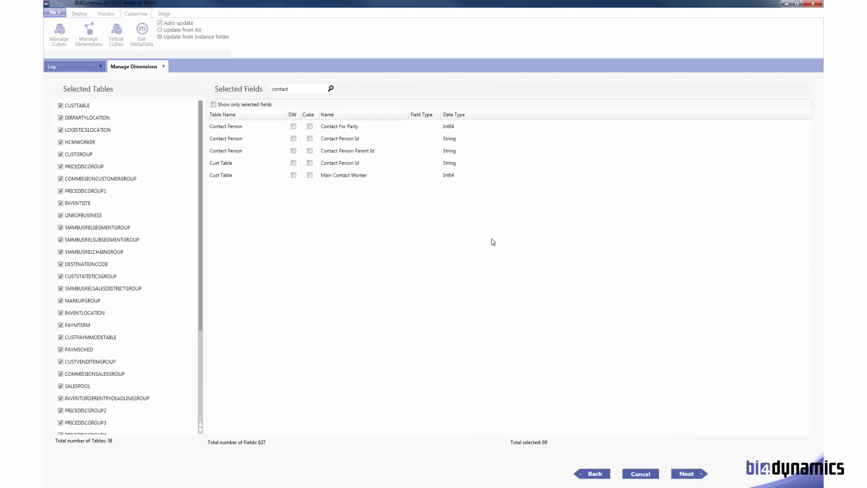
{"action": "double_click", "coordinate": [285, 89]}
{"action": "type", "text": "name"}
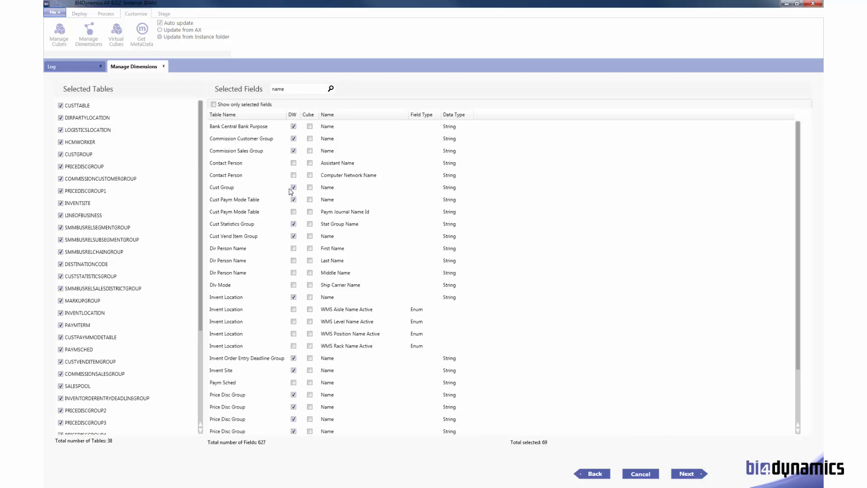
{"action": "scroll", "coordinate": [330, 280], "scroll_direction": "down", "scroll_amount": 1}
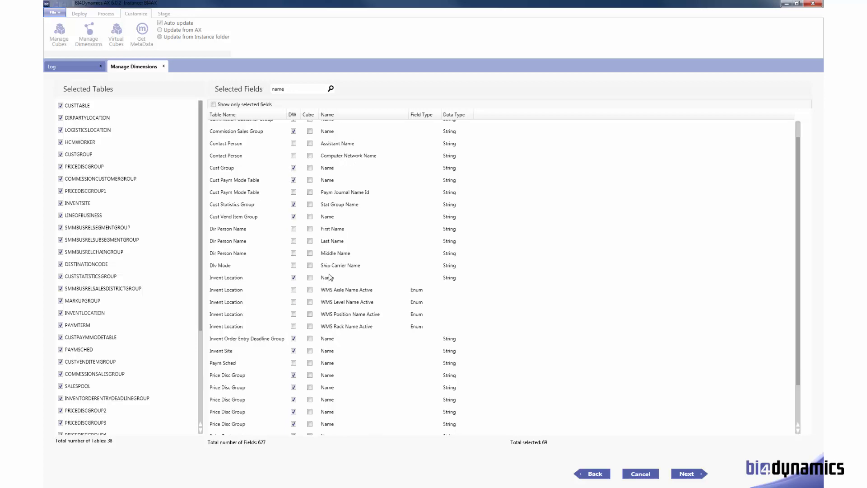
{"action": "left_click", "coordinate": [310, 228]}
{"action": "left_click", "coordinate": [310, 228]}
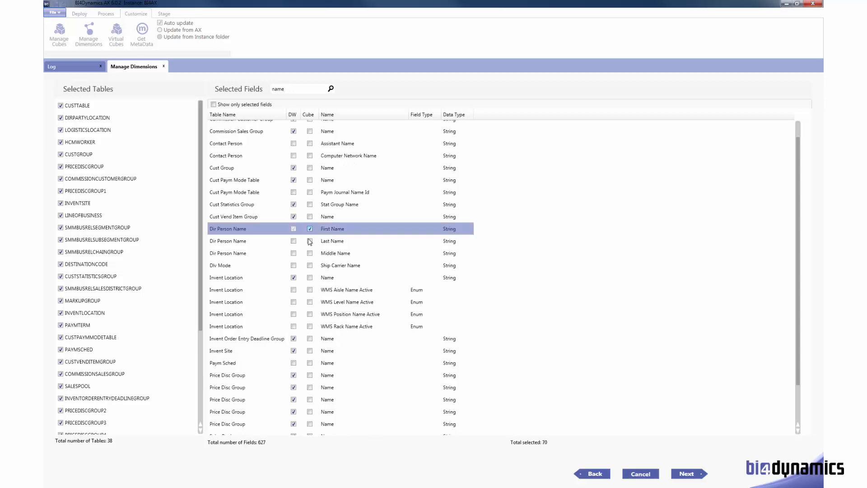
{"action": "left_click", "coordinate": [310, 241]}
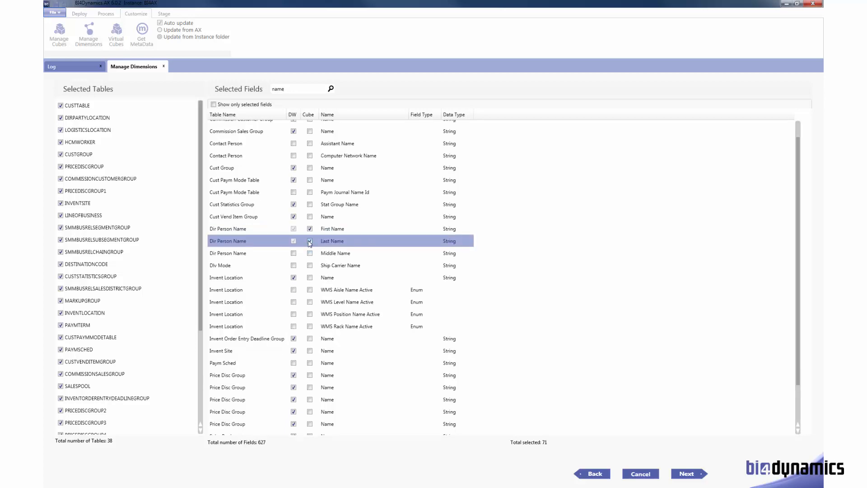
Exclude Dir Person Name's First Name and Last Name from the cube, keep them in the data warehouse, and continue to the attributes
{"action": "left_click", "coordinate": [309, 228]}
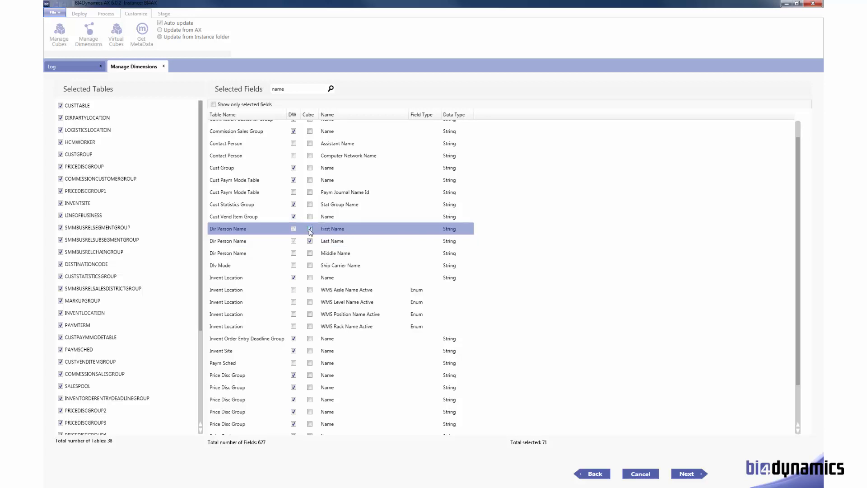
{"action": "left_click", "coordinate": [310, 241]}
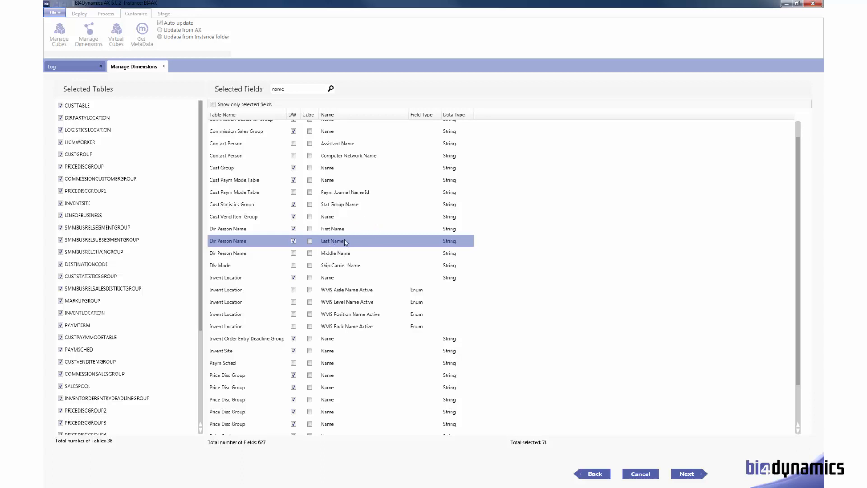
{"action": "left_click", "coordinate": [688, 475]}
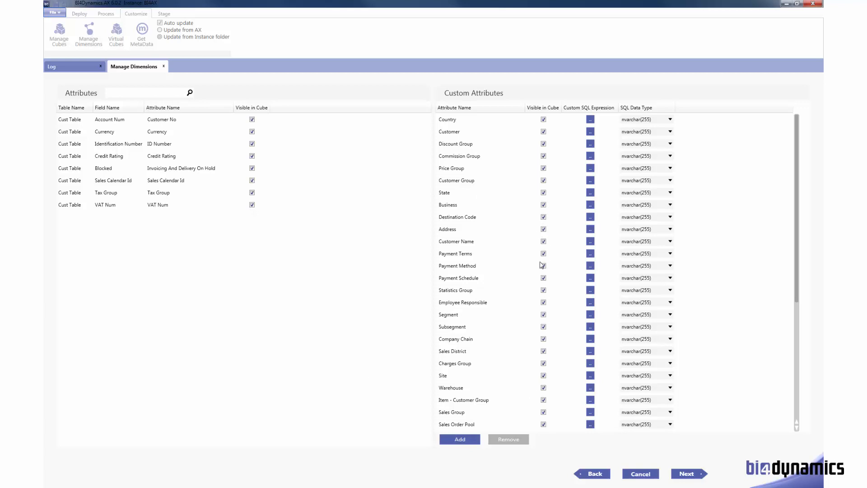
Review the custom SQL expression of the Sales Group attribute
{"action": "scroll", "coordinate": [542, 362], "scroll_direction": "down", "scroll_amount": 2}
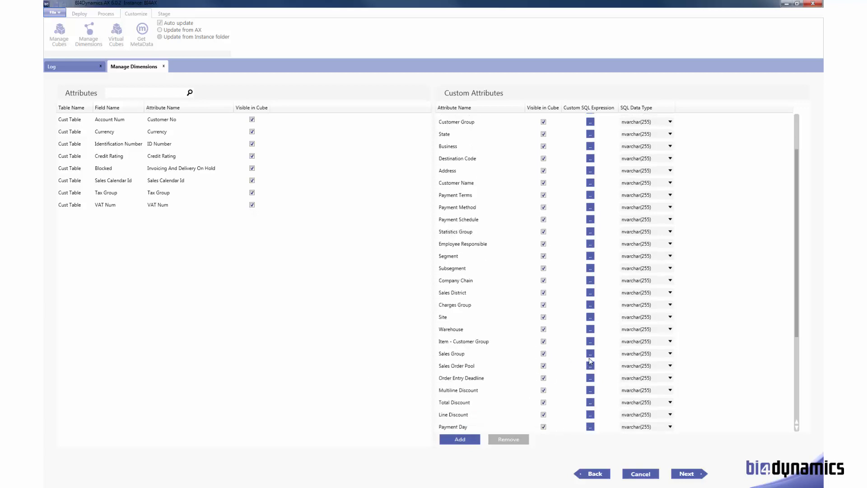
{"action": "left_click", "coordinate": [591, 355]}
{"action": "left_click", "coordinate": [590, 353]}
{"action": "left_click_drag", "start_coordinate": [343, 155], "coordinate": [304, 160]}
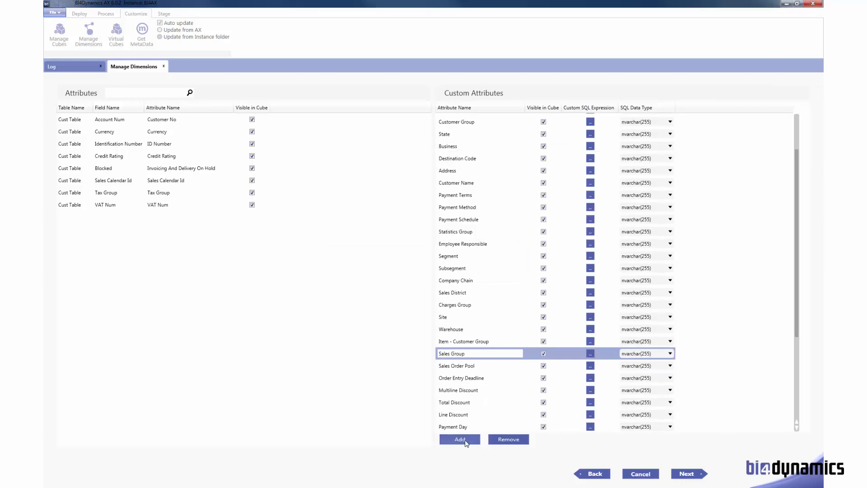
Add a custom attribute named Contact Person
{"action": "left_click", "coordinate": [460, 439]}
{"action": "type", "text": "Con"}
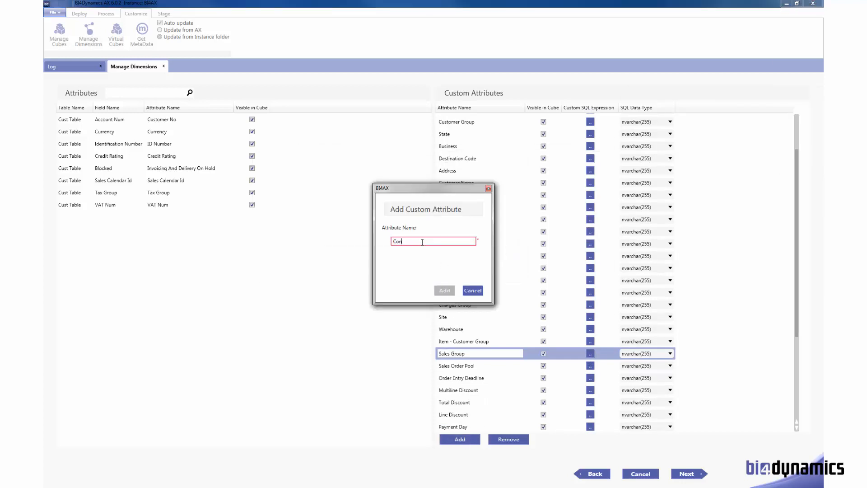
{"action": "type", "text": "tact Person"}
{"action": "left_click", "coordinate": [444, 290]}
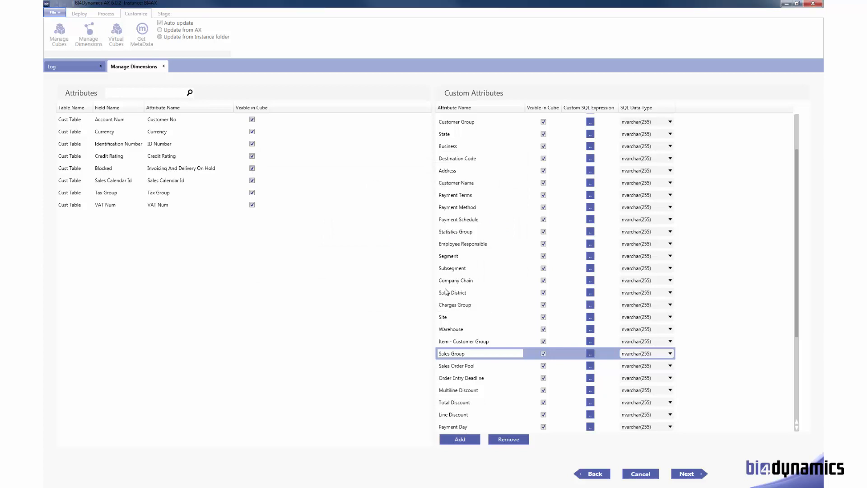
Set the Contact Person attribute's custom SQL expression to DirPersonName.FirstName + ' ' + DirPersonName.Lastname
{"action": "scroll", "coordinate": [483, 405], "scroll_direction": "down", "scroll_amount": 4}
{"action": "left_click", "coordinate": [462, 426]}
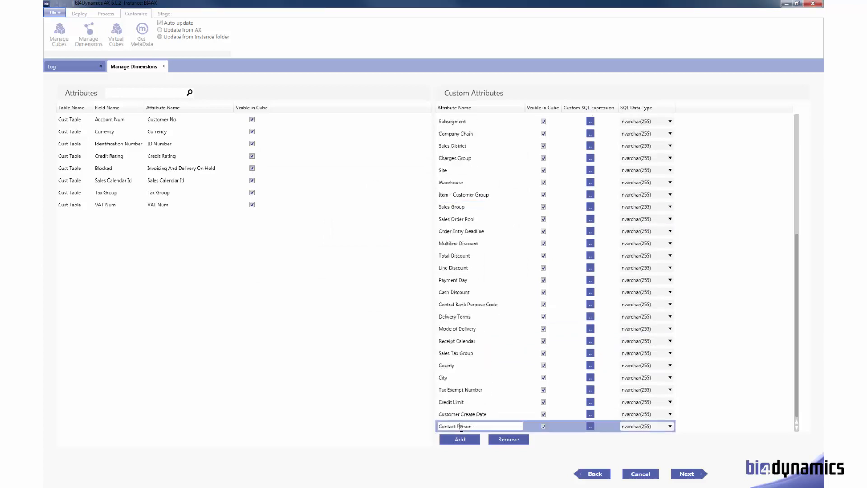
{"action": "left_click", "coordinate": [590, 426]}
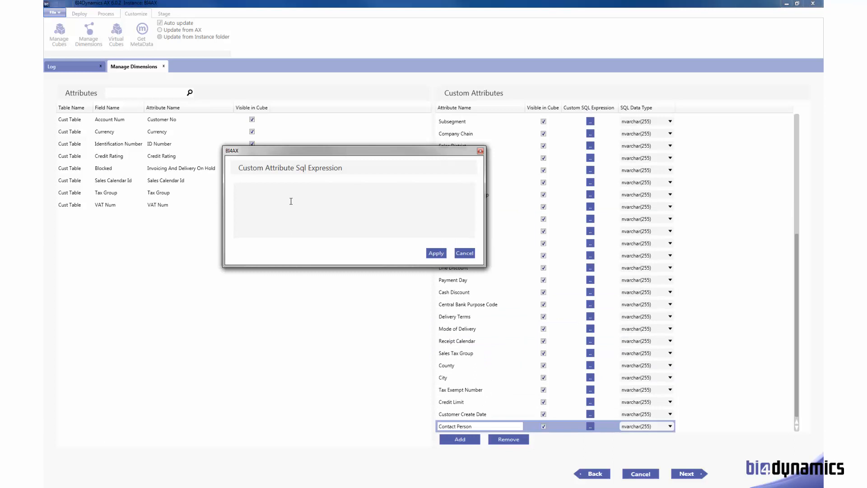
{"action": "type", "text": "DirPersonName.FirstName + ' ' + DirPersonName.Lastname"}
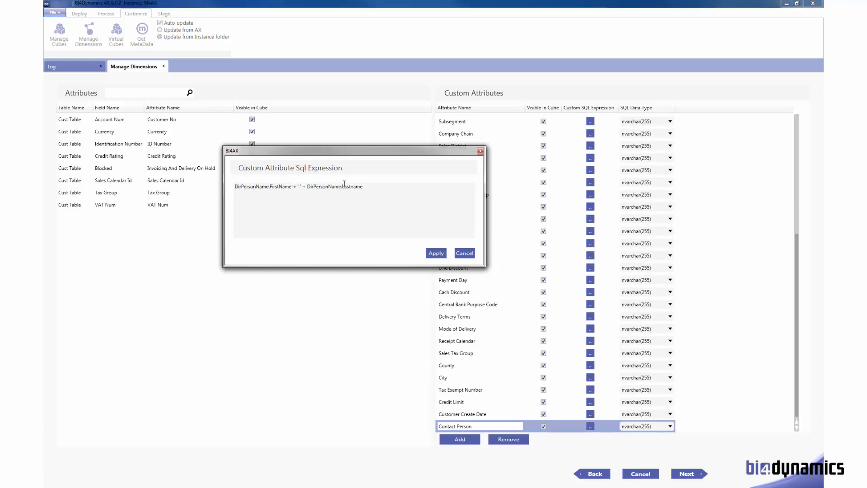
{"action": "left_click", "coordinate": [436, 253]}
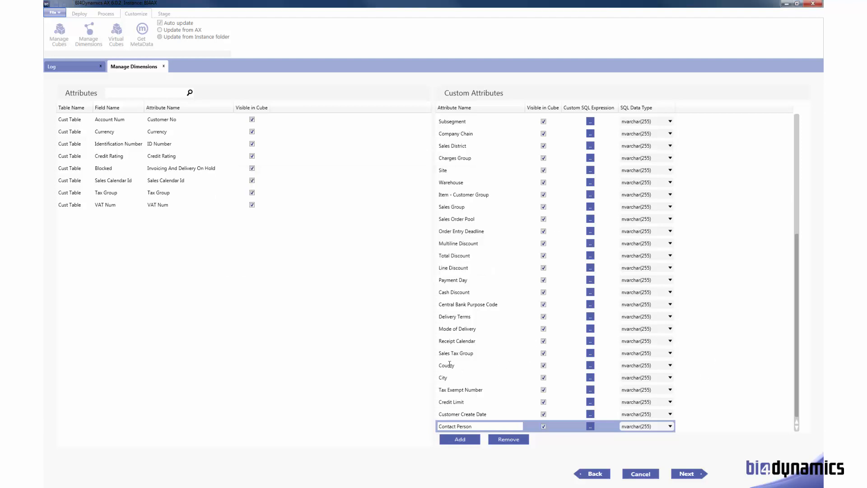
Make the County custom attribute not visible in the cube and finish editing the Customer dimension
{"action": "left_click", "coordinate": [543, 366]}
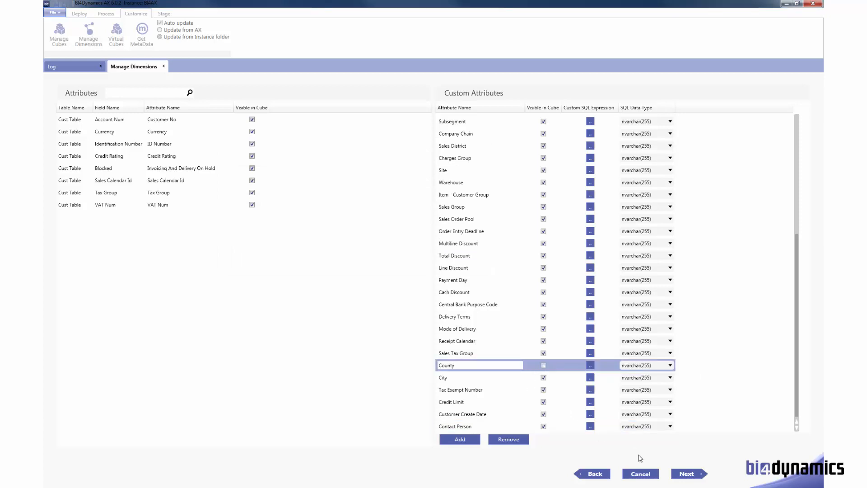
{"action": "left_click", "coordinate": [688, 474]}
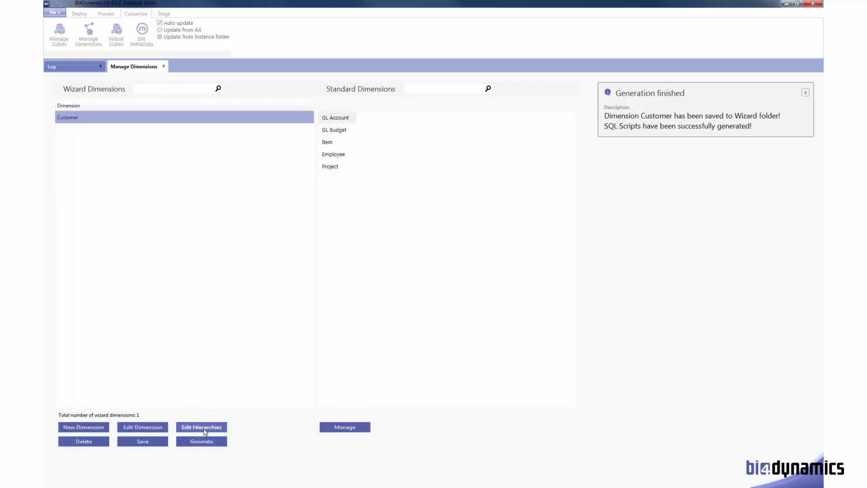
Open the Customer dimension's hierarchies for editing and remove the County level from Customer by Country
{"action": "left_click", "coordinate": [205, 427]}
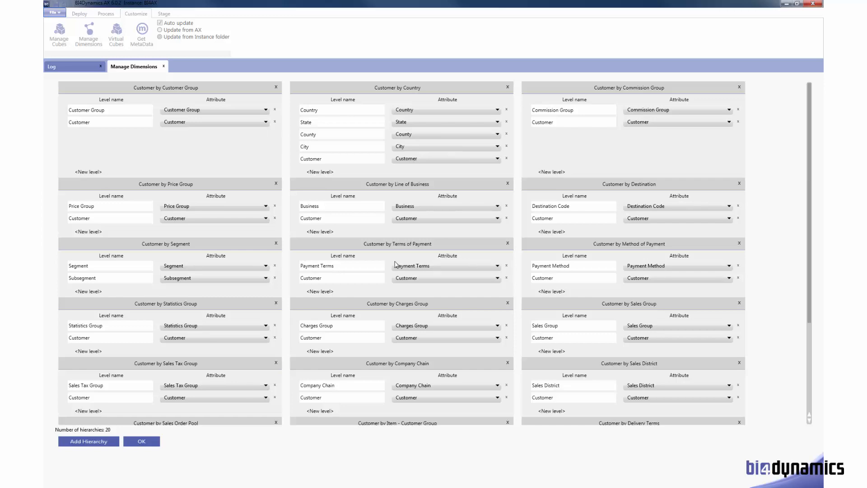
{"action": "scroll", "coordinate": [395, 269], "scroll_direction": "down", "scroll_amount": 3}
{"action": "scroll", "coordinate": [393, 276], "scroll_direction": "up", "scroll_amount": 3}
{"action": "left_click", "coordinate": [506, 135]}
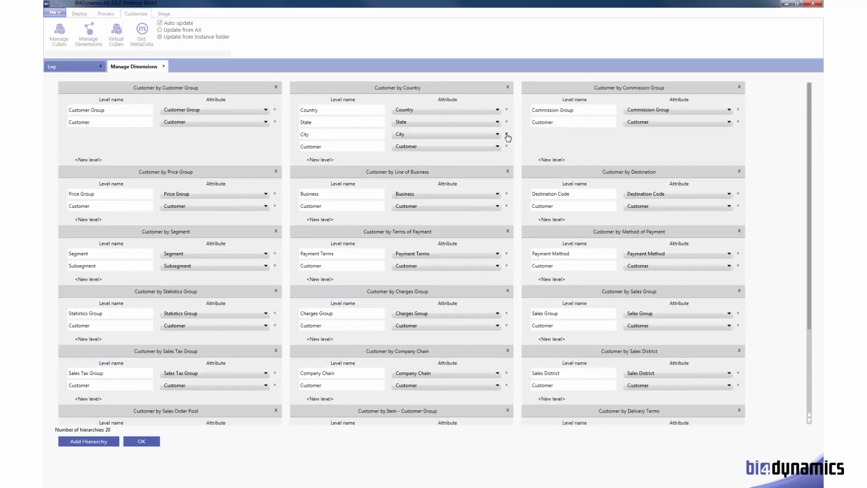
{"action": "left_click", "coordinate": [318, 160]}
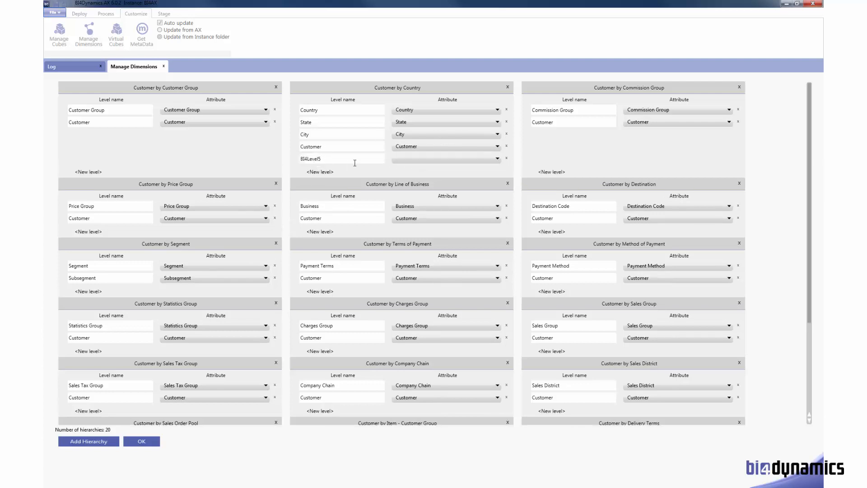
{"action": "left_click", "coordinate": [506, 158]}
Add a hierarchy named Customer by Sales Calendar
{"action": "scroll", "coordinate": [255, 392], "scroll_direction": "down", "scroll_amount": 2}
{"action": "scroll", "coordinate": [256, 392], "scroll_direction": "down", "scroll_amount": 2}
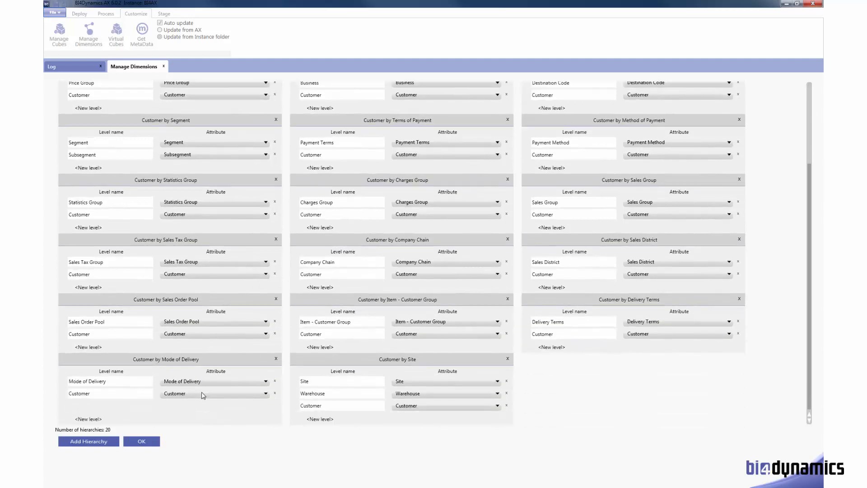
{"action": "left_click", "coordinate": [86, 442]}
{"action": "double_click", "coordinate": [655, 355]}
{"action": "type", "text": "C"}
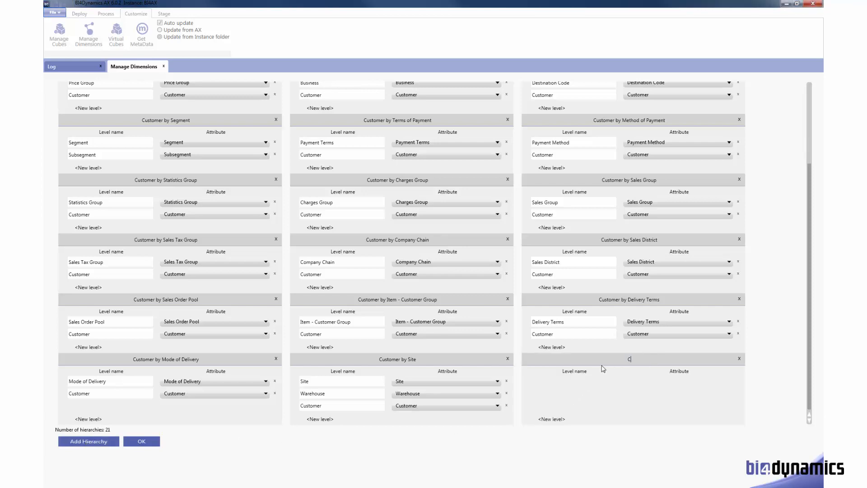
{"action": "type", "text": "ustomer by Sales Calendar"}
Add a first level named Sales Calendar, based on the Sales Calendar Id attribute, to the Customer by Sales Calendar hierarchy
{"action": "left_click", "coordinate": [591, 388]}
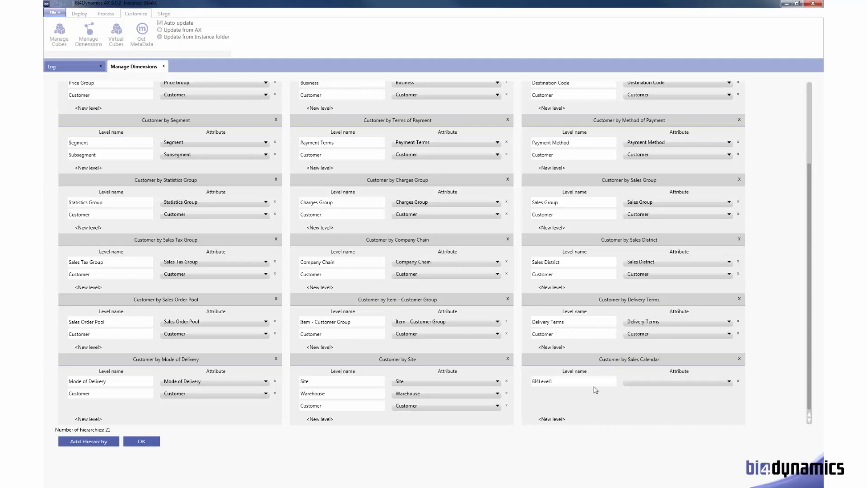
{"action": "left_click", "coordinate": [731, 383]}
{"action": "scroll", "coordinate": [687, 294], "scroll_direction": "down", "scroll_amount": 3}
{"action": "left_click", "coordinate": [656, 363]}
{"action": "left_click_drag", "start_coordinate": [590, 382], "coordinate": [519, 391]}
{"action": "type", "text": "Sales Calendar"}
{"action": "left_click", "coordinate": [547, 383]}
{"action": "key", "text": "BackSpace"}
{"action": "type", "text": "Calendar"}
Add a second level named Customer, based on the Customer attribute, to the Customer by Sales Calendar hierarchy
{"action": "left_click", "coordinate": [552, 419]}
{"action": "left_click", "coordinate": [666, 393]}
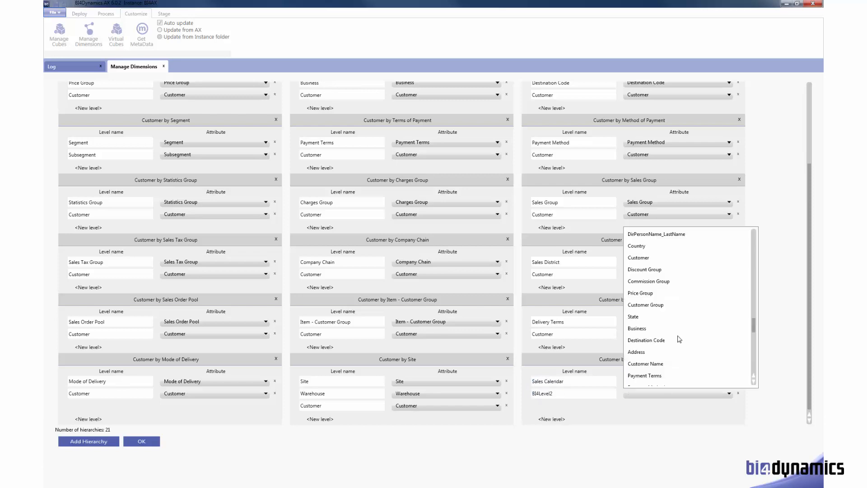
{"action": "left_click", "coordinate": [653, 261]}
{"action": "left_click_drag", "start_coordinate": [560, 393], "coordinate": [517, 400]}
{"action": "type", "text": "Cus"}
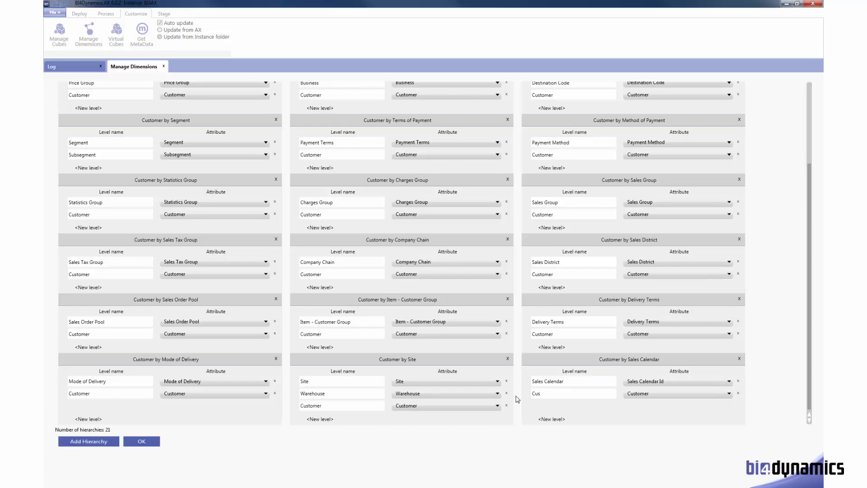
{"action": "type", "text": "tomer"}
Accept the hierarchy changes, generate the Customer dimension's scripts, and close dimension management
{"action": "left_click", "coordinate": [141, 441]}
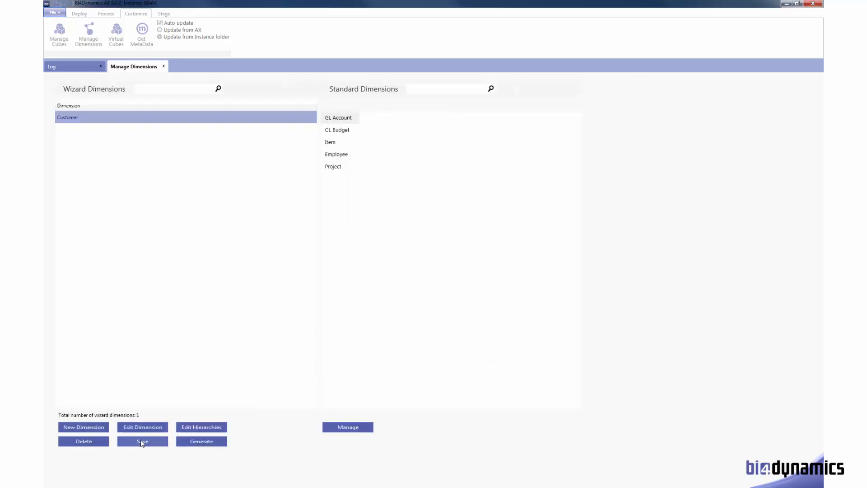
{"action": "left_click", "coordinate": [197, 445]}
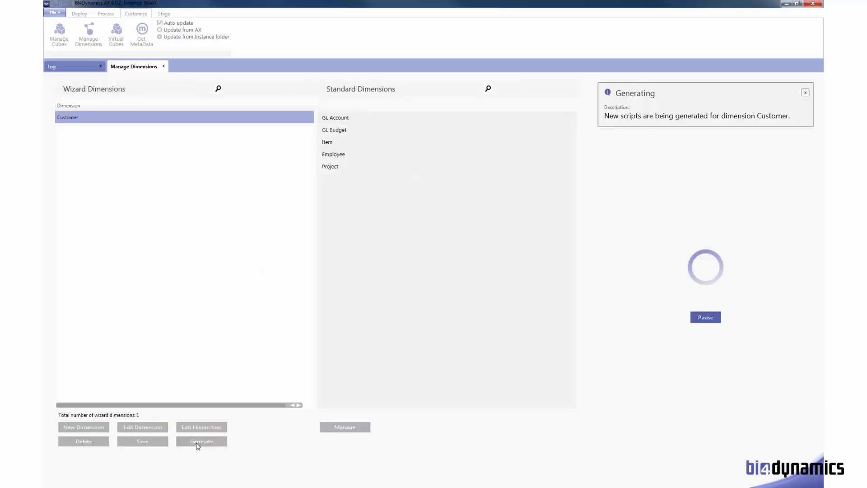
{"action": "left_click", "coordinate": [164, 66]}
Deploy the whole solution, including the stage, data warehouse and analysis database
{"action": "left_click", "coordinate": [80, 15]}
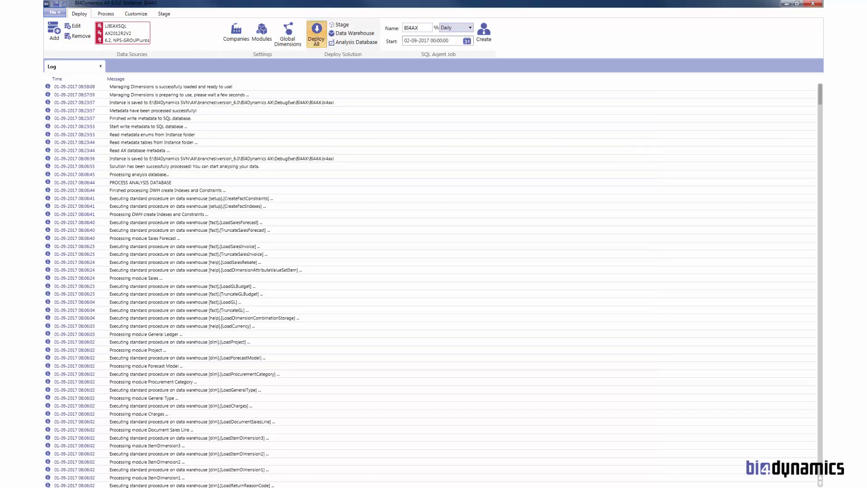
{"action": "left_click", "coordinate": [317, 33]}
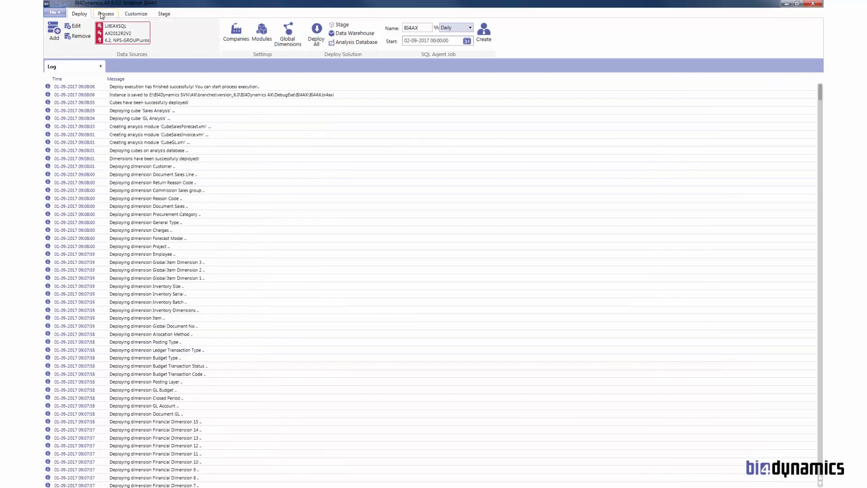
Process the whole solution, and switch to Excel to refresh all data in the Recording wizard AX workbook
{"action": "left_click", "coordinate": [106, 13]}
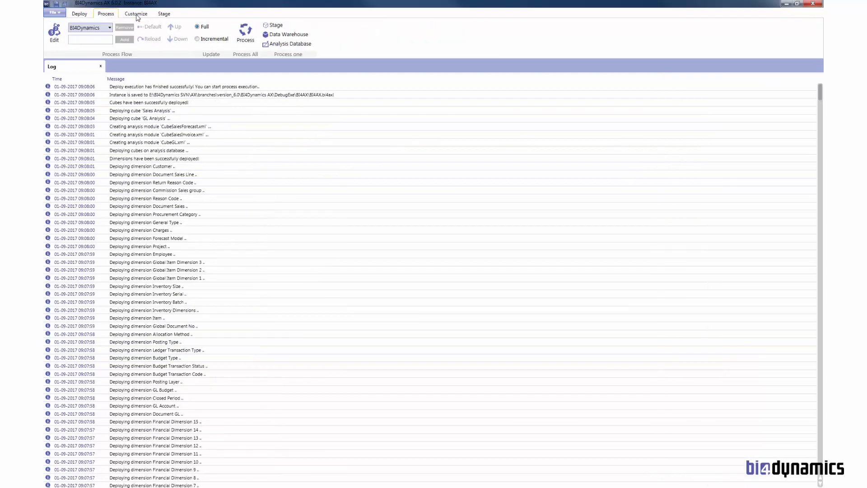
{"action": "left_click", "coordinate": [243, 31]}
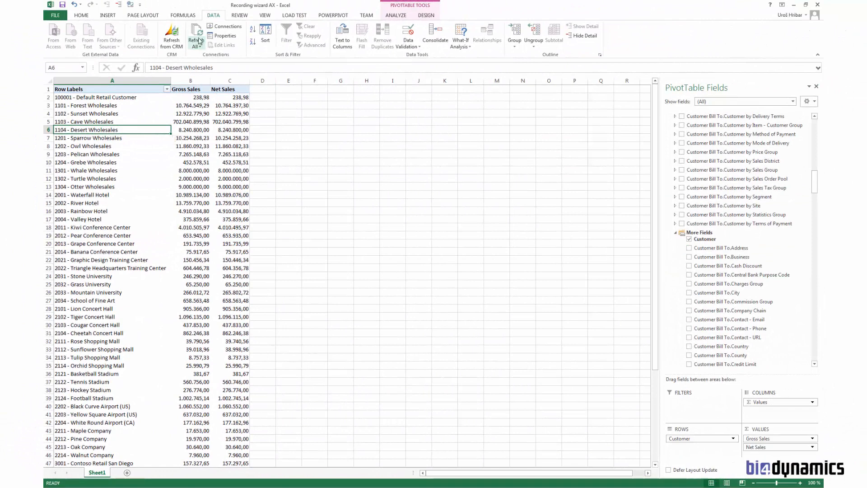
{"action": "left_click", "coordinate": [195, 30]}
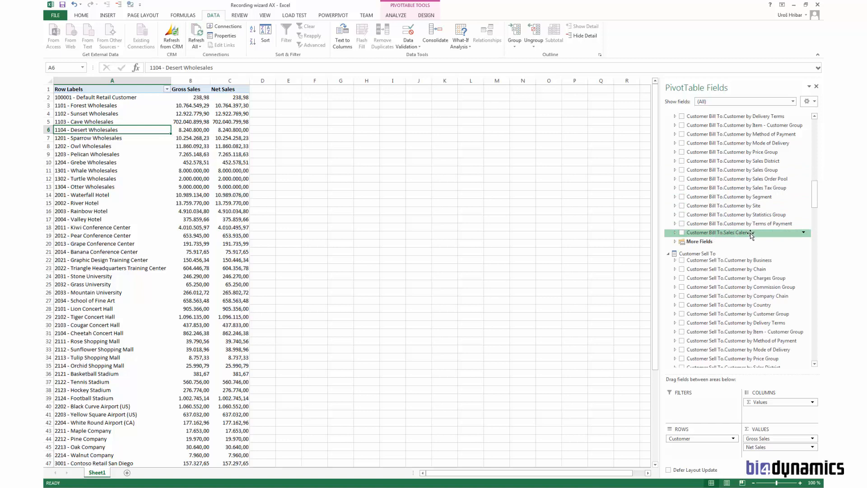
Temporarily place the Customer Bill To Sales Calendar hierarchy above Customer in the PivotTable rows and inspect its Transport1 group
{"action": "left_click_drag", "start_coordinate": [751, 233], "coordinate": [692, 439]}
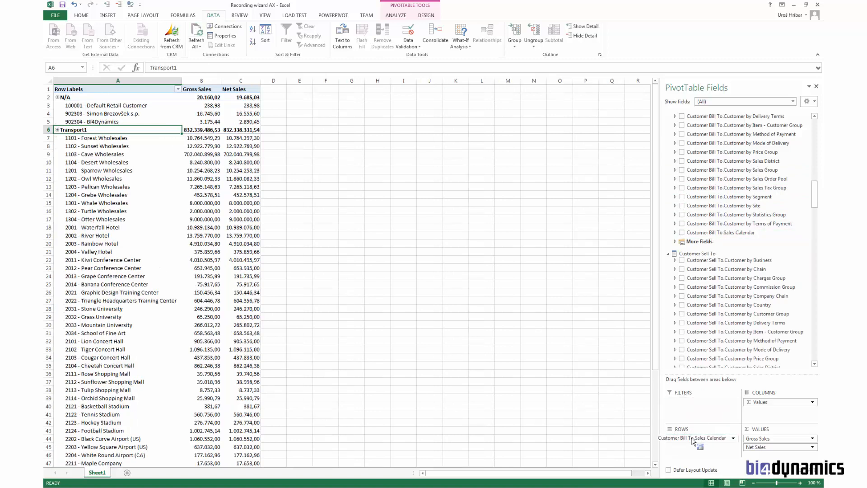
{"action": "left_click", "coordinate": [58, 129]}
{"action": "left_click", "coordinate": [58, 130]}
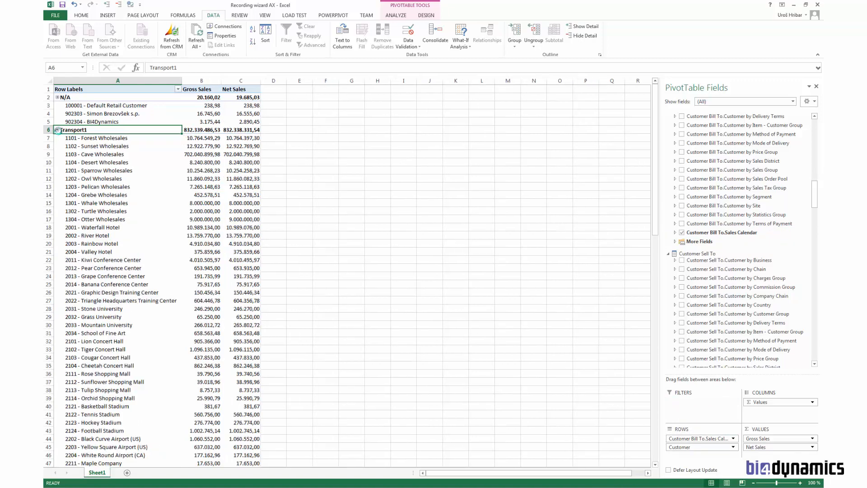
{"action": "left_click_drag", "start_coordinate": [689, 439], "coordinate": [587, 397]}
Temporarily place the Customer Bill To VAT Num attribute below Customer in the PivotTable rows and inspect the university customers' VAT numbers
{"action": "left_click", "coordinate": [676, 241]}
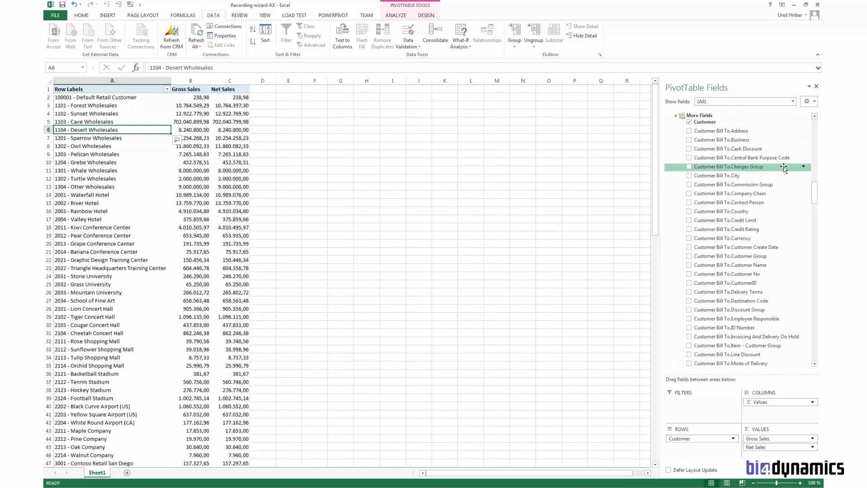
{"action": "scroll", "coordinate": [723, 203], "scroll_direction": "down", "scroll_amount": 6}
{"action": "scroll", "coordinate": [766, 266], "scroll_direction": "down", "scroll_amount": 4}
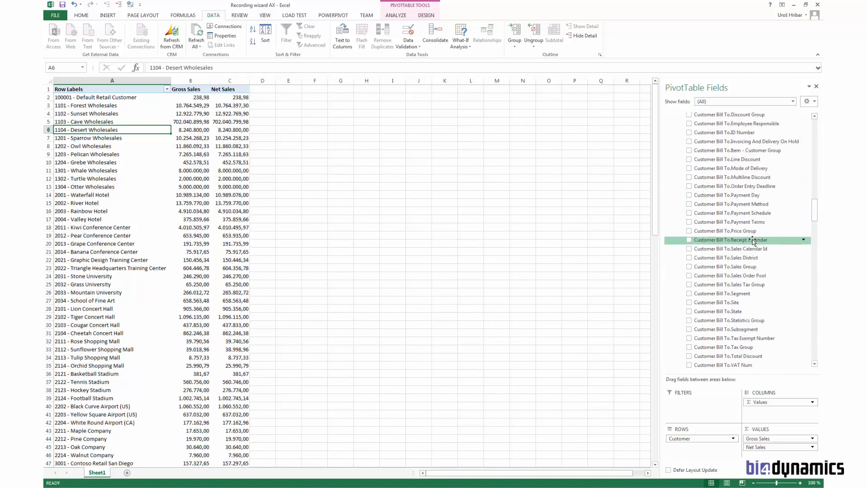
{"action": "left_click_drag", "start_coordinate": [767, 306], "coordinate": [700, 449]}
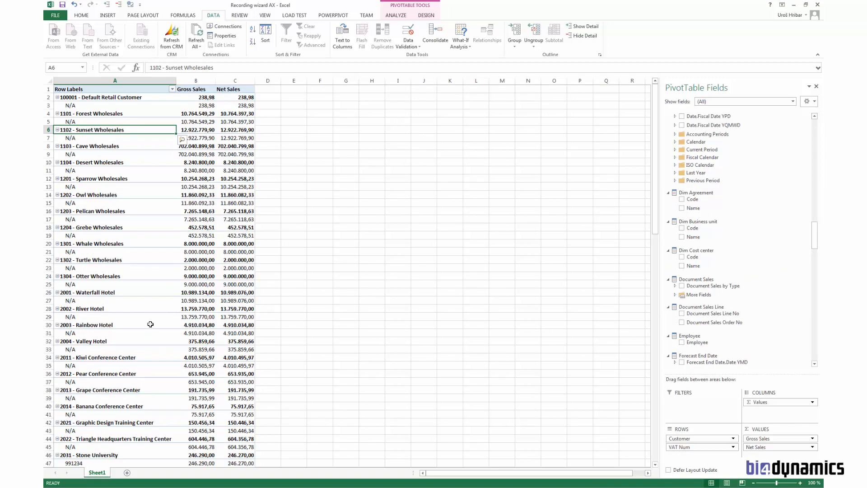
{"action": "scroll", "coordinate": [140, 309], "scroll_direction": "down", "scroll_amount": 13}
{"action": "scroll", "coordinate": [75, 221], "scroll_direction": "up", "scroll_amount": 3}
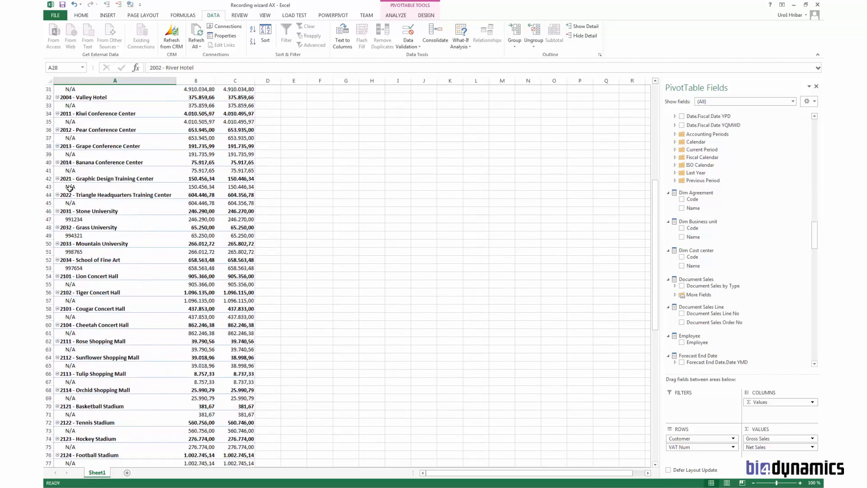
{"action": "left_click", "coordinate": [75, 220]}
{"action": "left_click", "coordinate": [75, 237]}
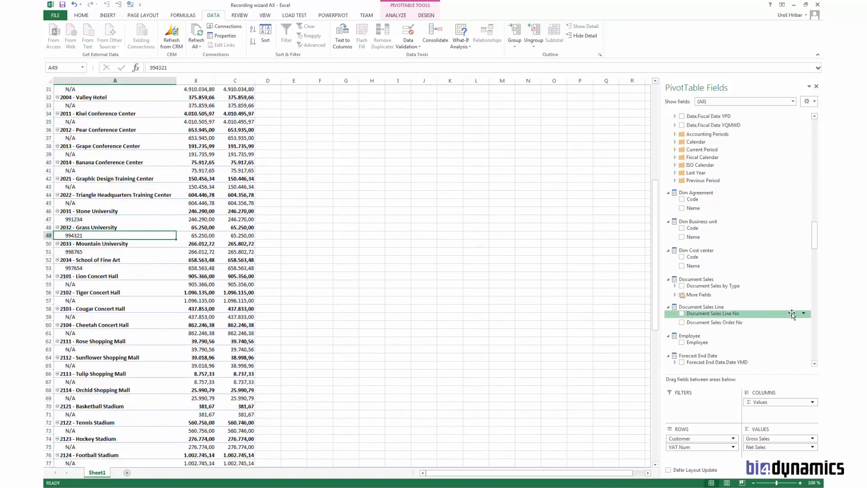
{"action": "left_click_drag", "start_coordinate": [693, 447], "coordinate": [617, 404]}
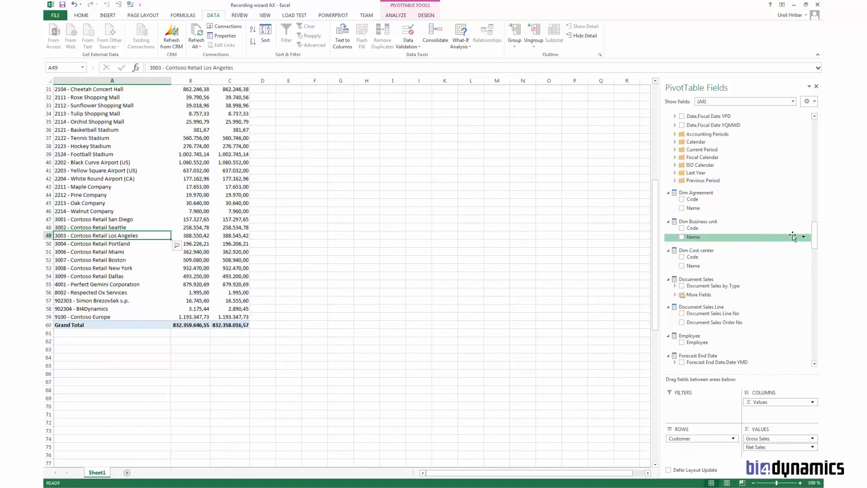
Add the Customer Sell To Contact Person attribute below Customer in the PivotTable rows and check the customers' contact names
{"action": "left_click_drag", "start_coordinate": [817, 235], "coordinate": [817, 215]}
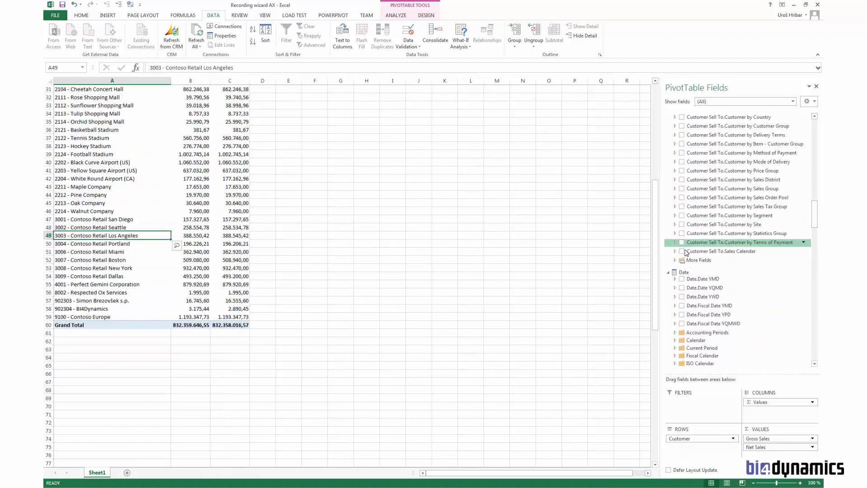
{"action": "left_click", "coordinate": [675, 261]}
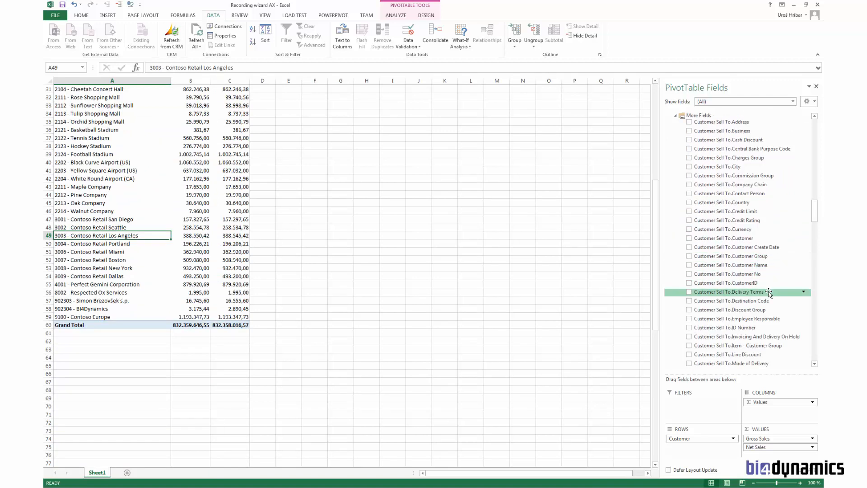
{"action": "mouse_move", "coordinate": [756, 194]}
{"action": "left_mouse_down"}
{"action": "mouse_move", "coordinate": [752, 392]}
{"action": "mouse_move", "coordinate": [713, 454]}
{"action": "left_mouse_up"}
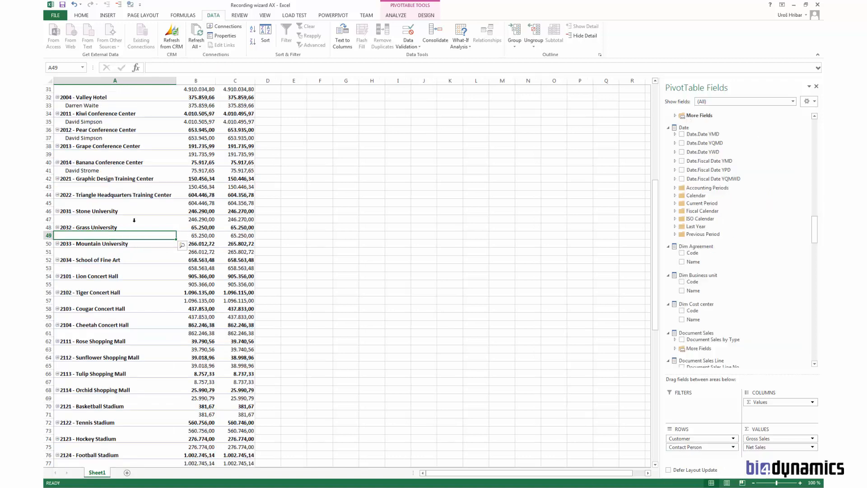
{"action": "left_click", "coordinate": [92, 141]}
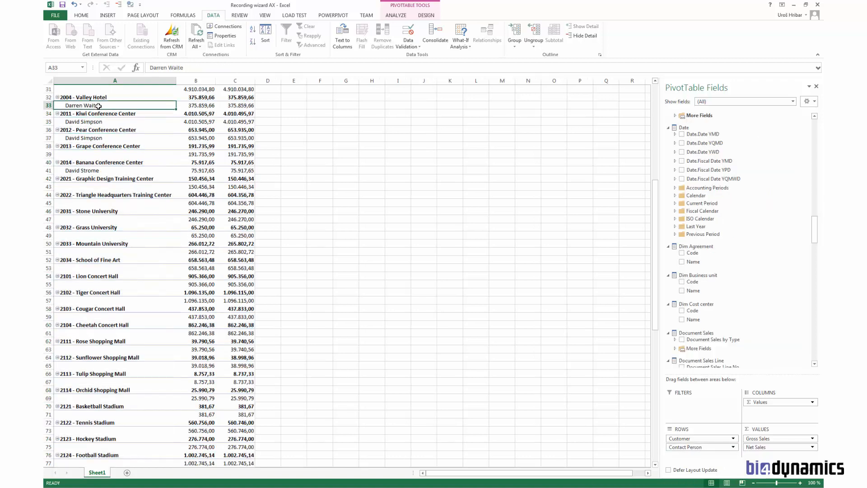
{"action": "left_click", "coordinate": [102, 171]}
{"action": "scroll", "coordinate": [117, 182], "scroll_direction": "down", "scroll_amount": 14}
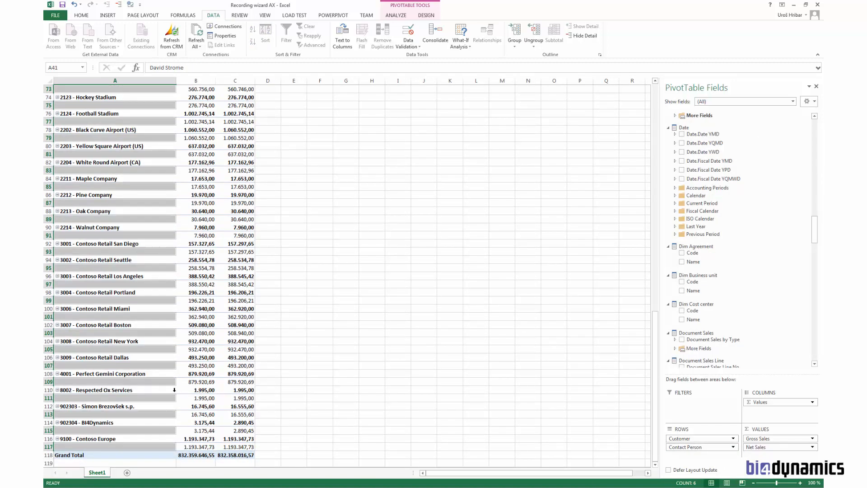